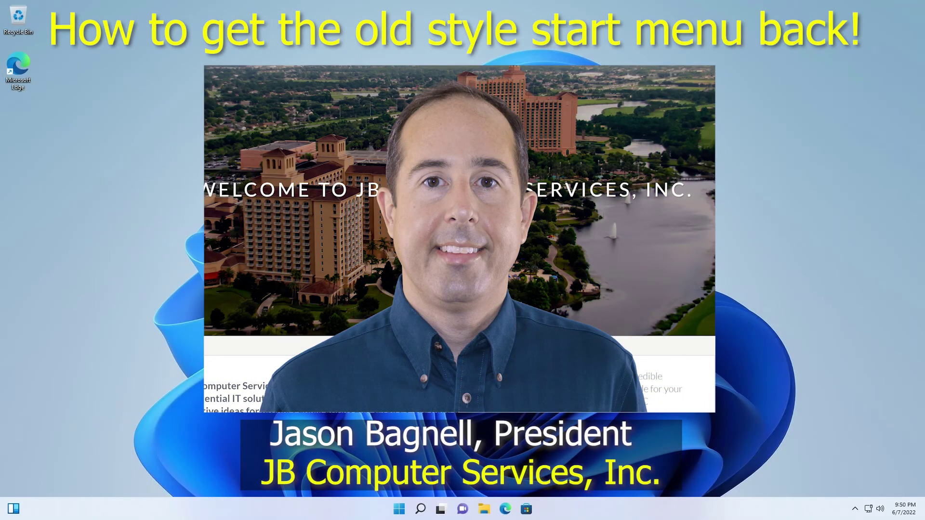
Step: Bring up the Start menu briefly, then close it again
{"action": "key", "text": "super"}
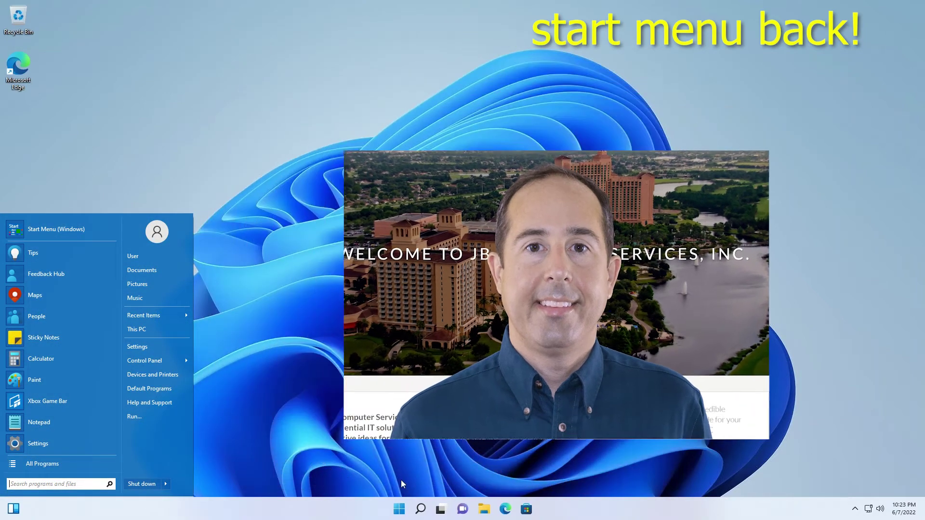
{"action": "left_click", "coordinate": [399, 507]}
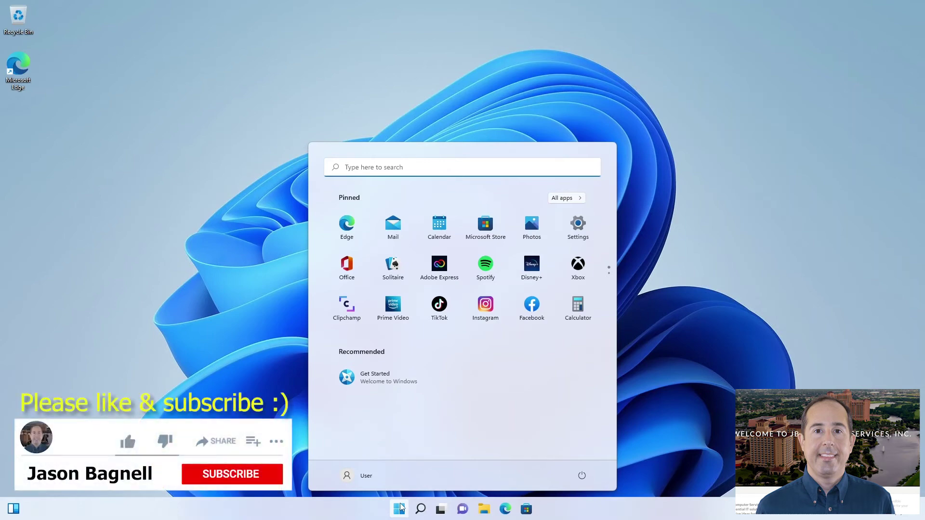
{"action": "left_click", "coordinate": [303, 415]}
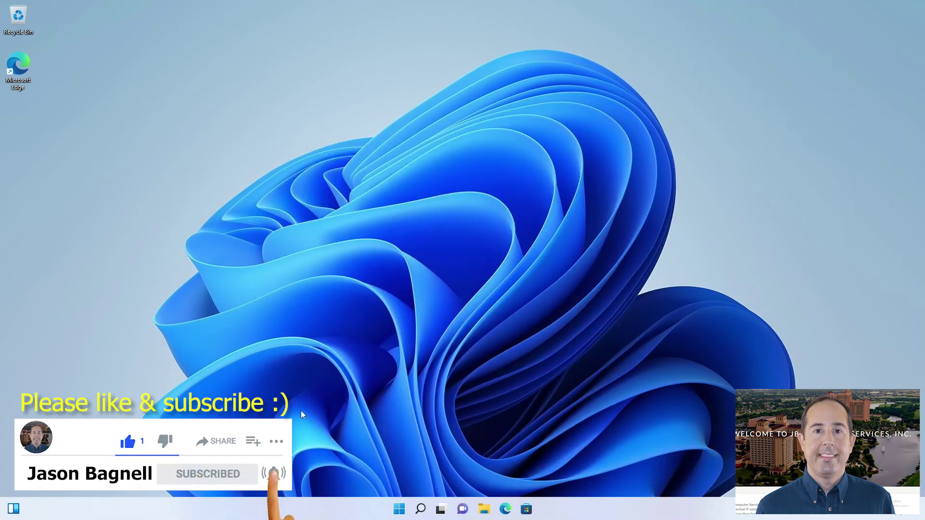
Step: Go to Google in Edge and search for 'open shell download'
{"action": "left_click", "coordinate": [505, 509]}
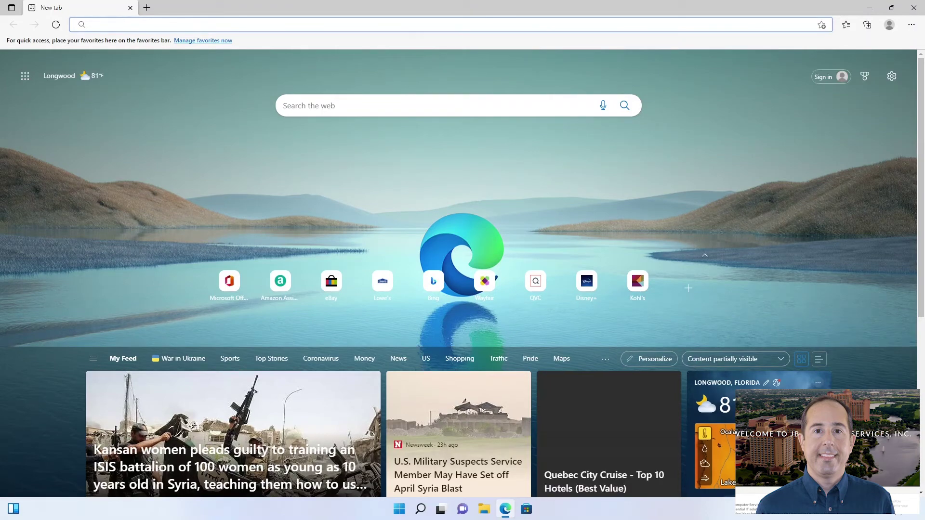
{"action": "type", "text": "google.com"}
{"action": "key", "text": "Return"}
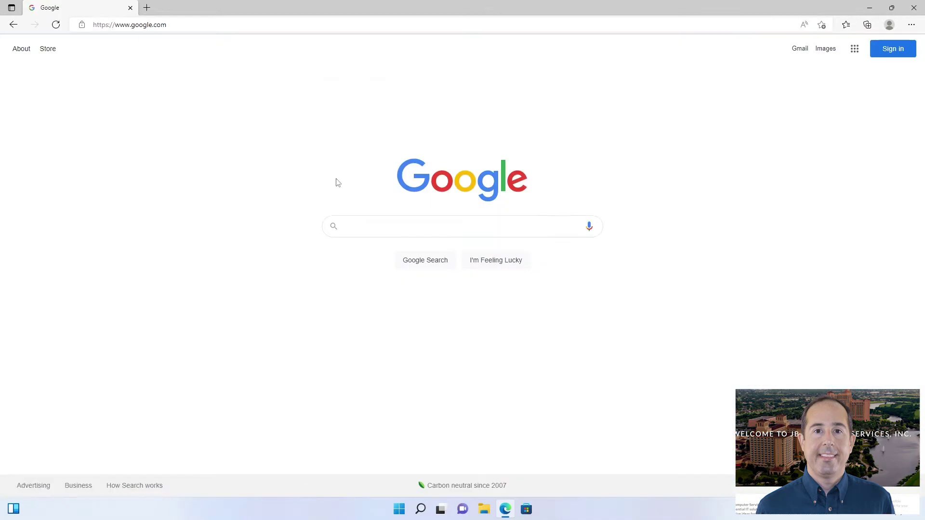
{"action": "left_click", "coordinate": [366, 226]}
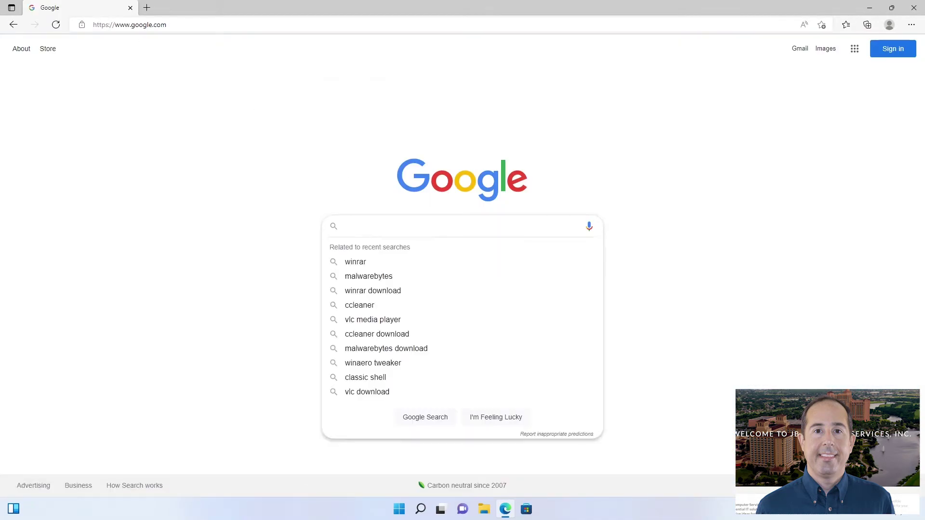
{"action": "type", "text": "open shell"}
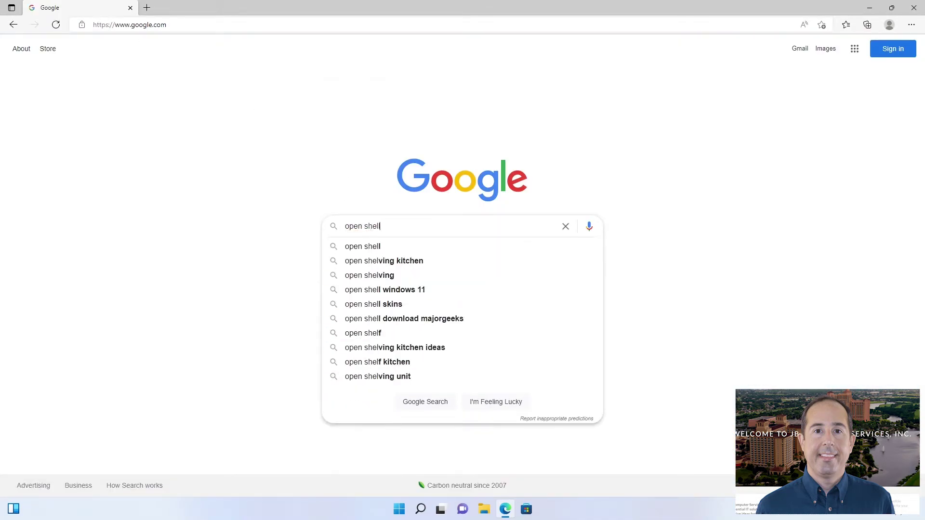
{"action": "type", "text": " download"}
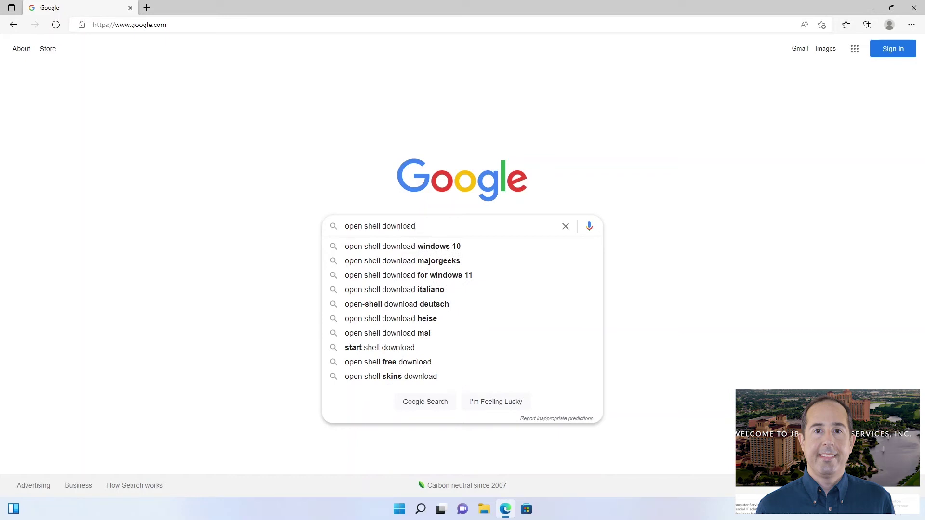
{"action": "key", "text": "Return"}
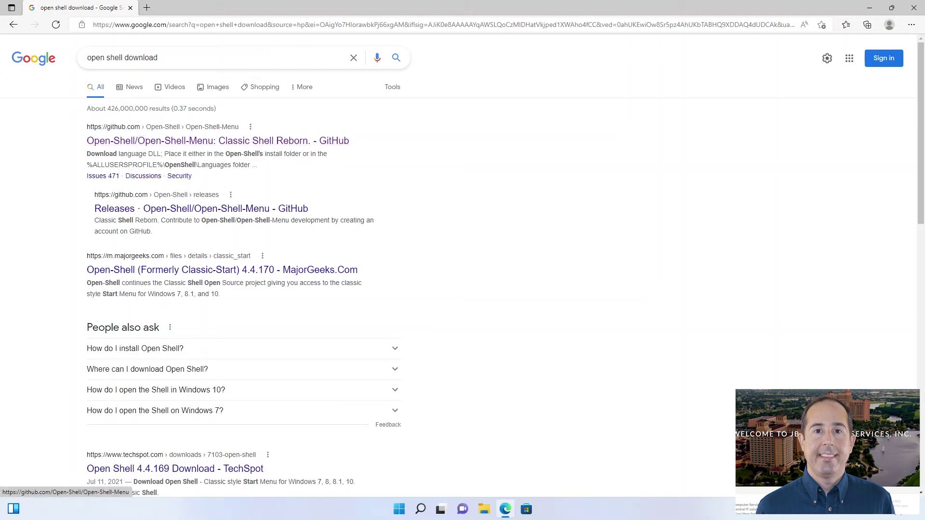
Step: Open the Open-Shell-Menu GitHub repository's latest 4.4.170 release and scroll down to its assets
{"action": "left_click", "coordinate": [214, 143]}
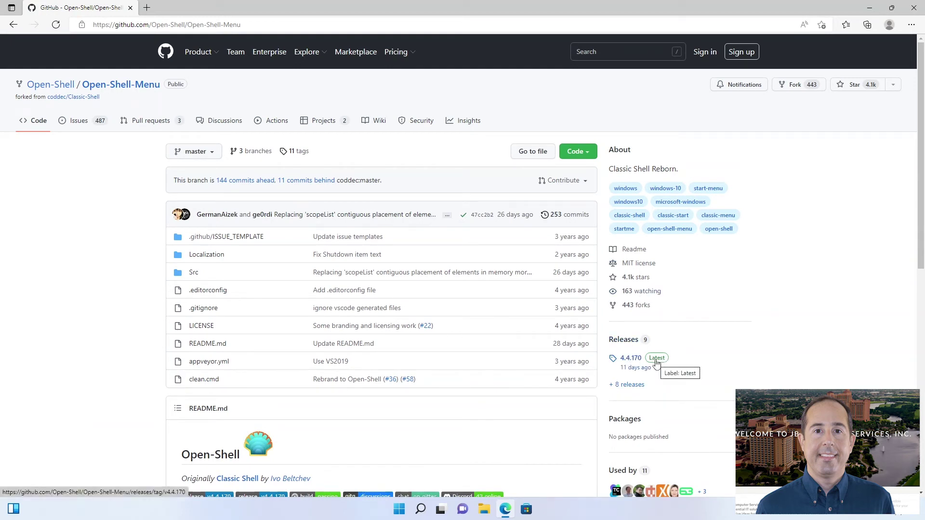
{"action": "left_click", "coordinate": [656, 363]}
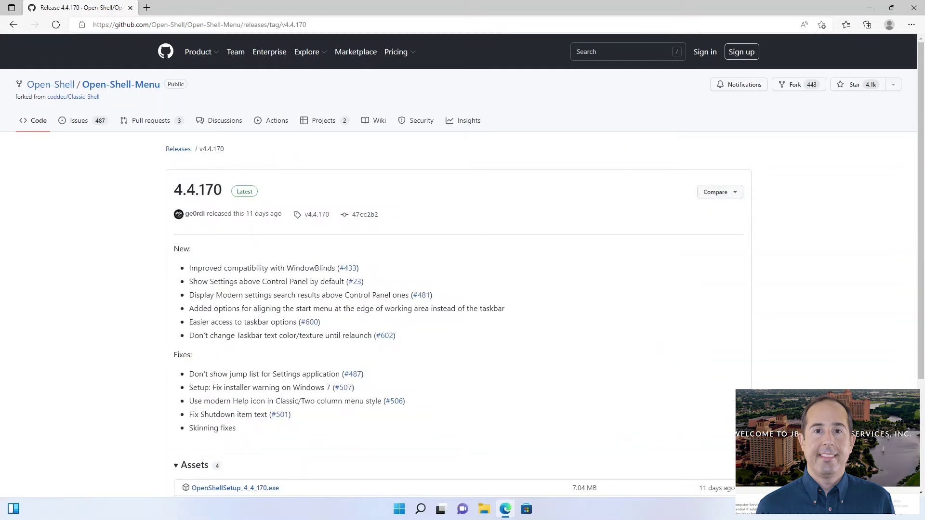
{"action": "scroll", "coordinate": [252, 187], "scroll_direction": "down", "scroll_amount": 3}
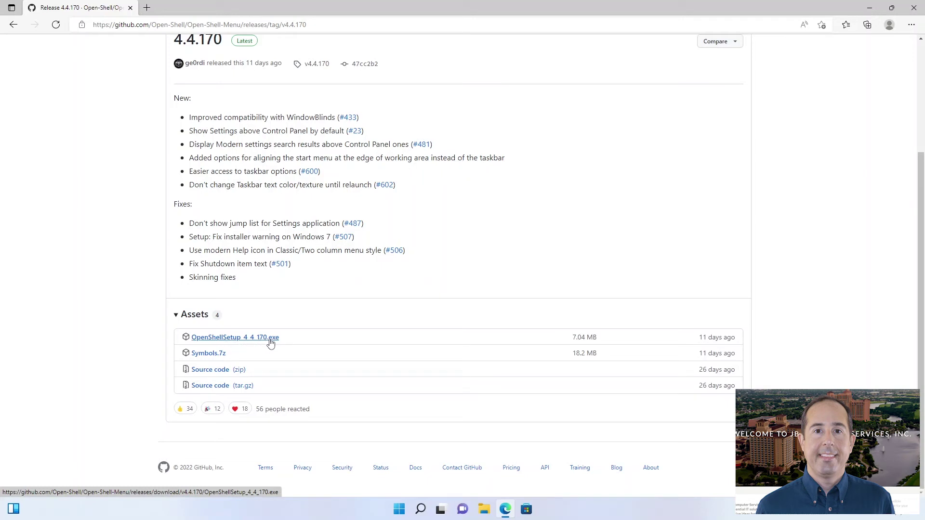
Step: Download OpenShellSetup_4_4_170.exe and keep it anyway despite the SmartScreen warning
{"action": "left_click", "coordinate": [250, 342]}
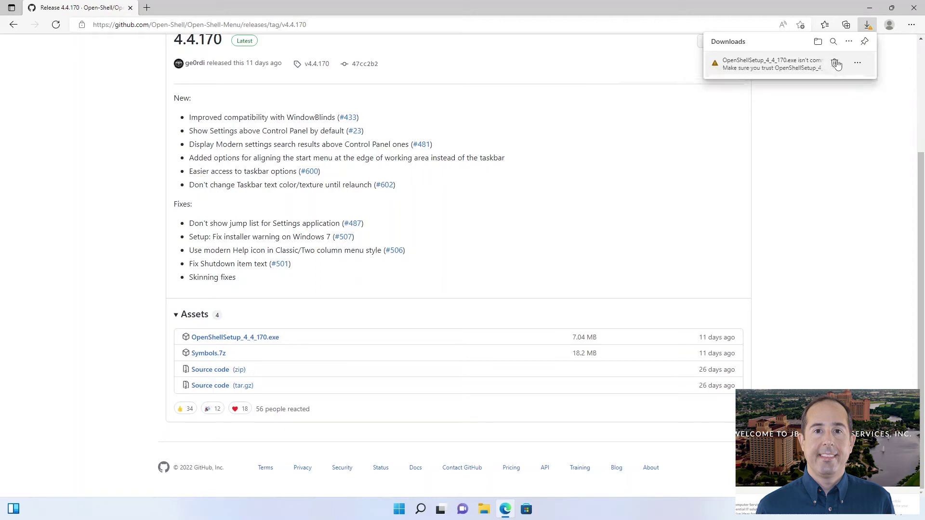
{"action": "left_click", "coordinate": [857, 64]}
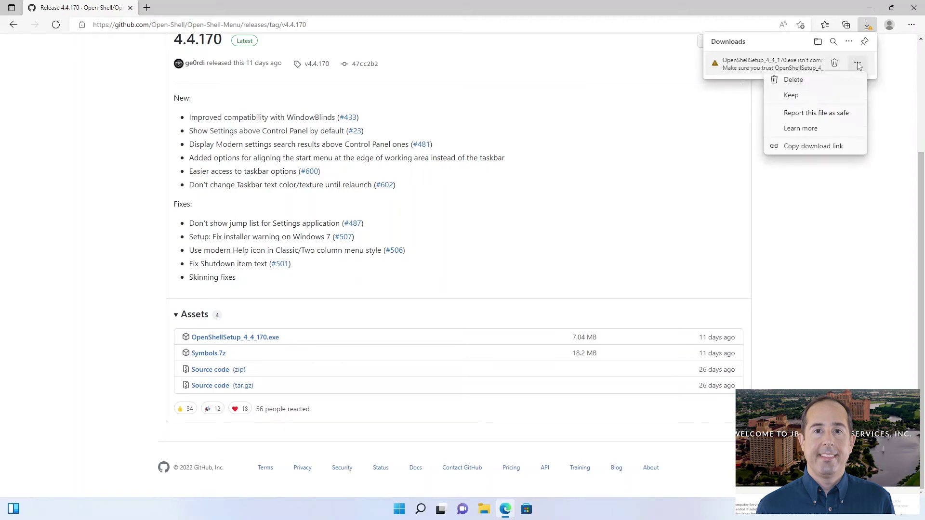
{"action": "left_click", "coordinate": [803, 97]}
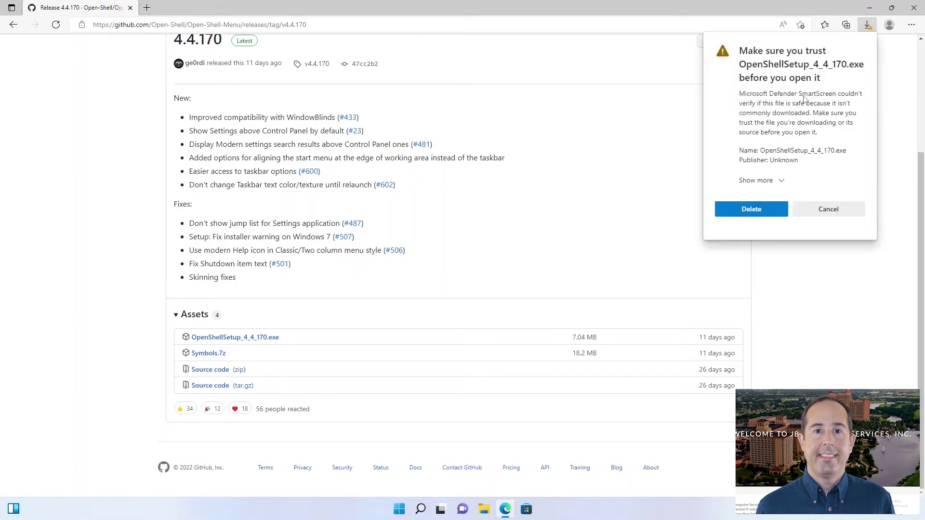
{"action": "left_click", "coordinate": [769, 182]}
{"action": "left_click", "coordinate": [763, 202]}
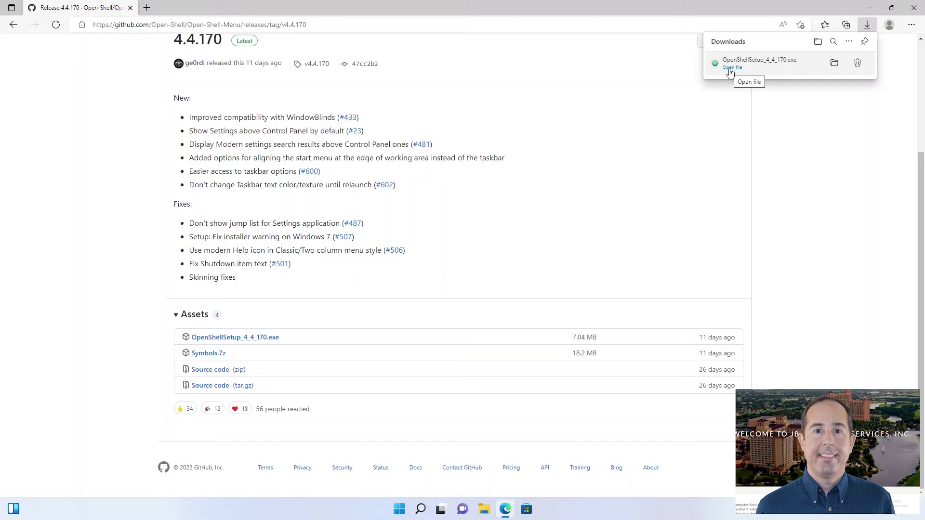
Step: Run the downloaded installer, close the browser, and accept the licence agreement
{"action": "left_click", "coordinate": [730, 70]}
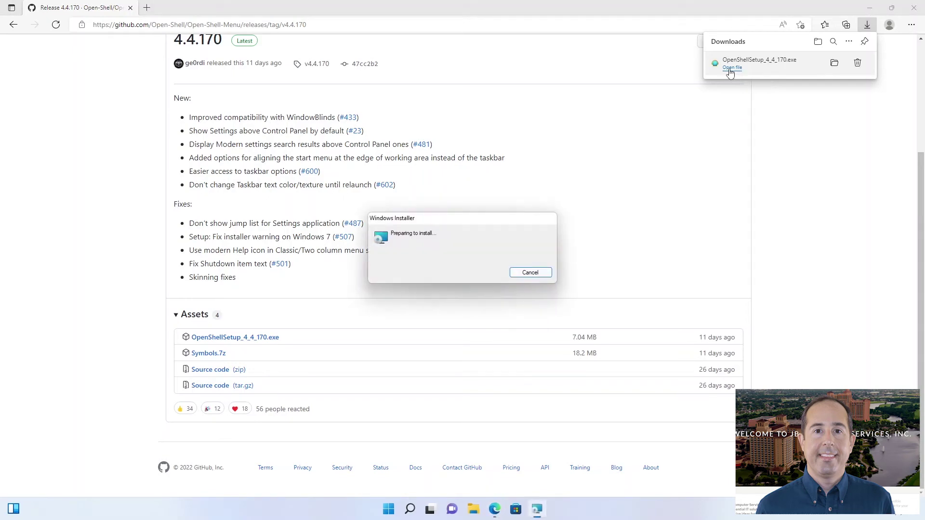
{"action": "left_click", "coordinate": [914, 8]}
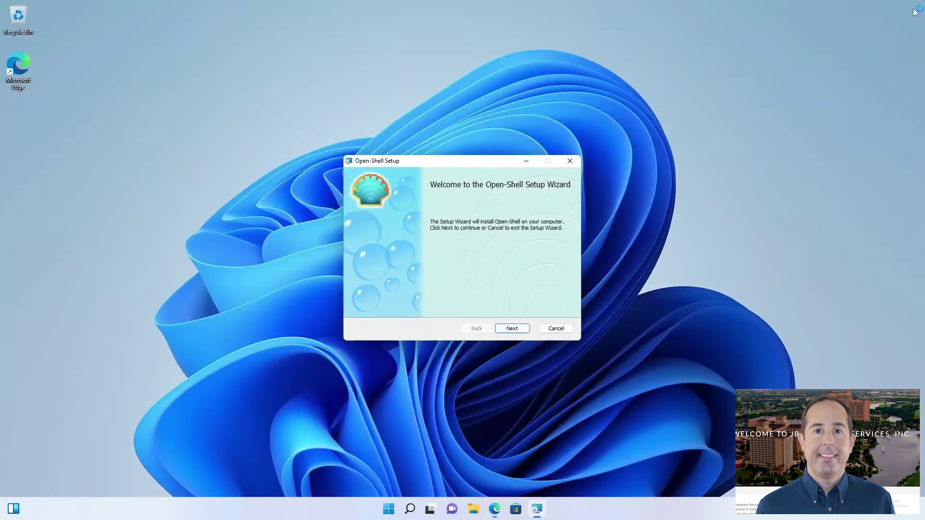
{"action": "left_click", "coordinate": [512, 329]}
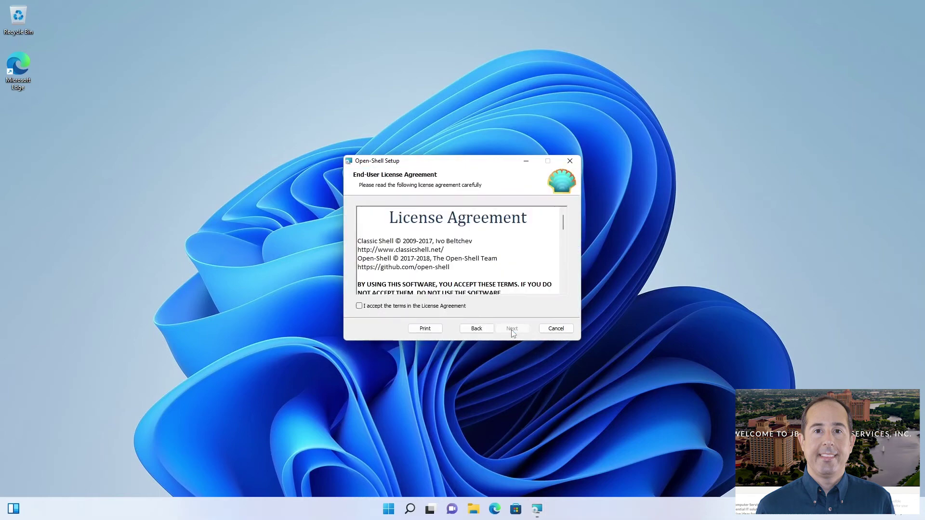
{"action": "left_click", "coordinate": [361, 306]}
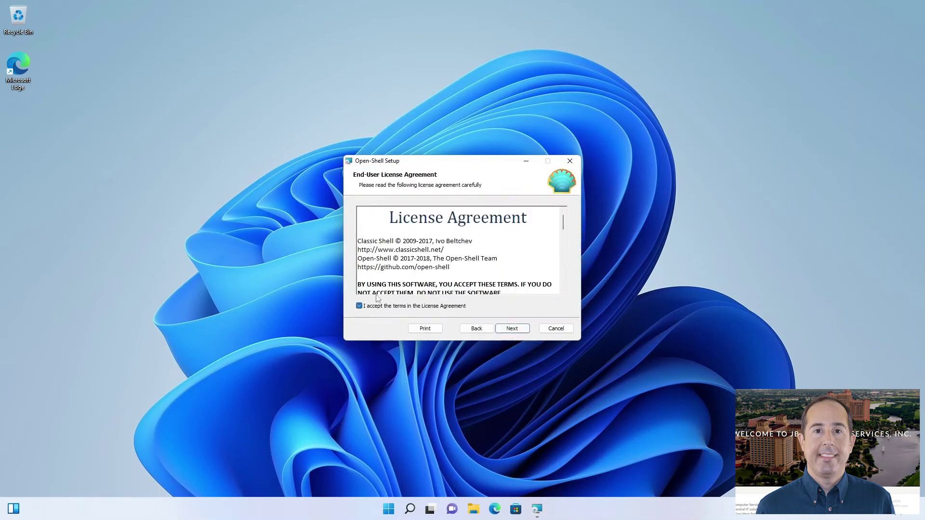
{"action": "left_click", "coordinate": [510, 330]}
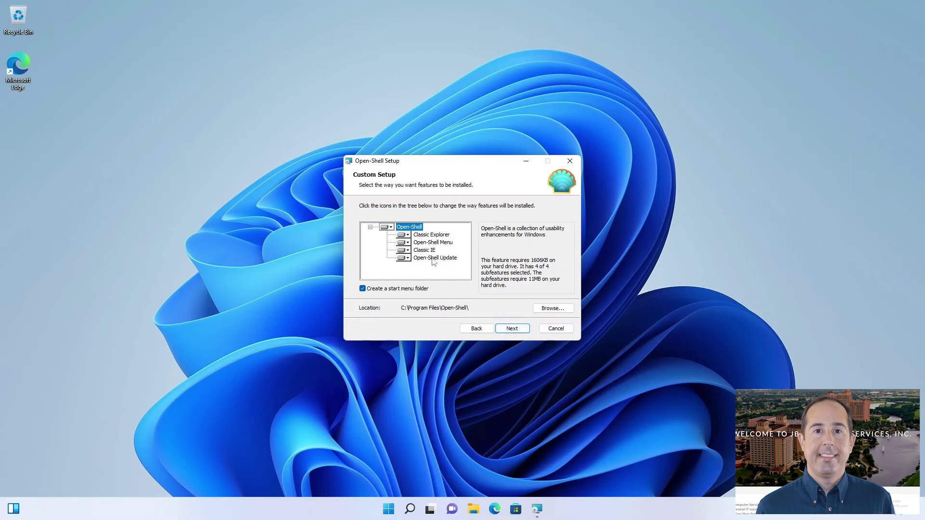
Step: Set Classic IE and Classic Explorer to 'Entire feature will be unavailable'
{"action": "left_click", "coordinate": [407, 250]}
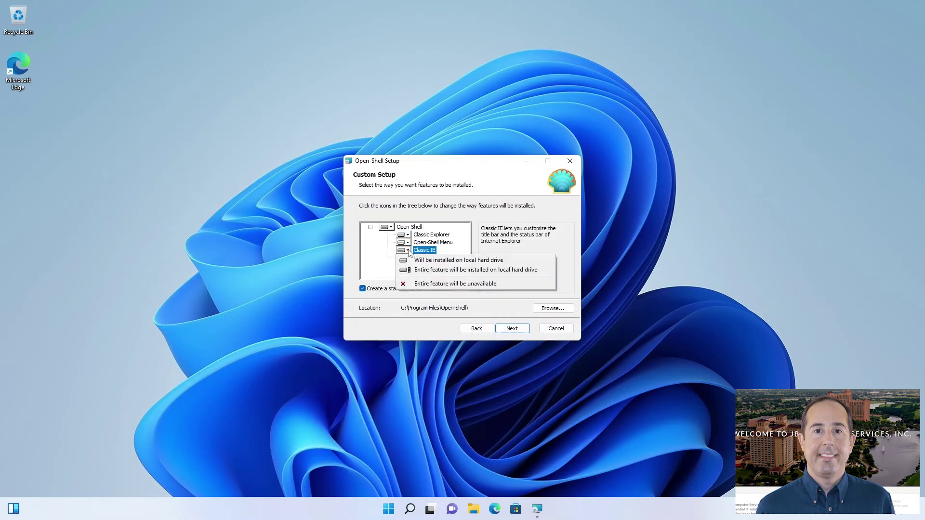
{"action": "left_click", "coordinate": [441, 283]}
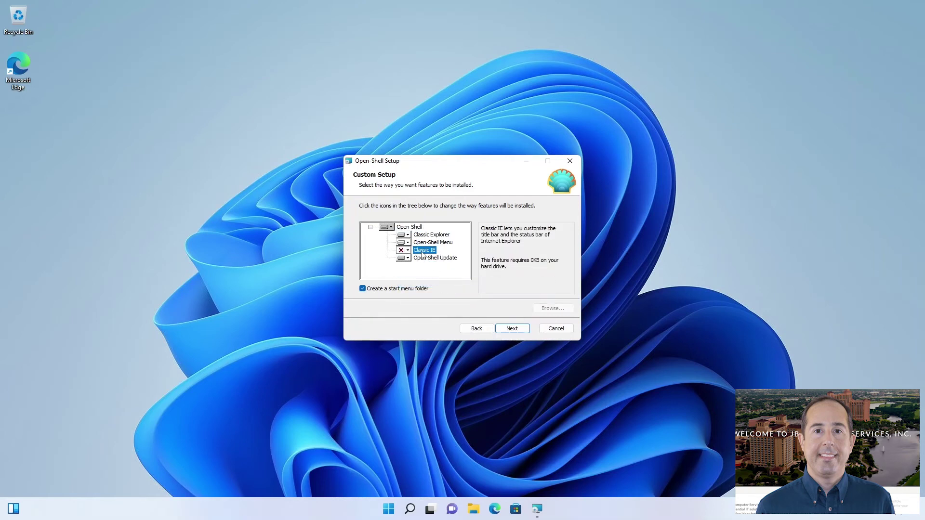
{"action": "left_click", "coordinate": [407, 235]}
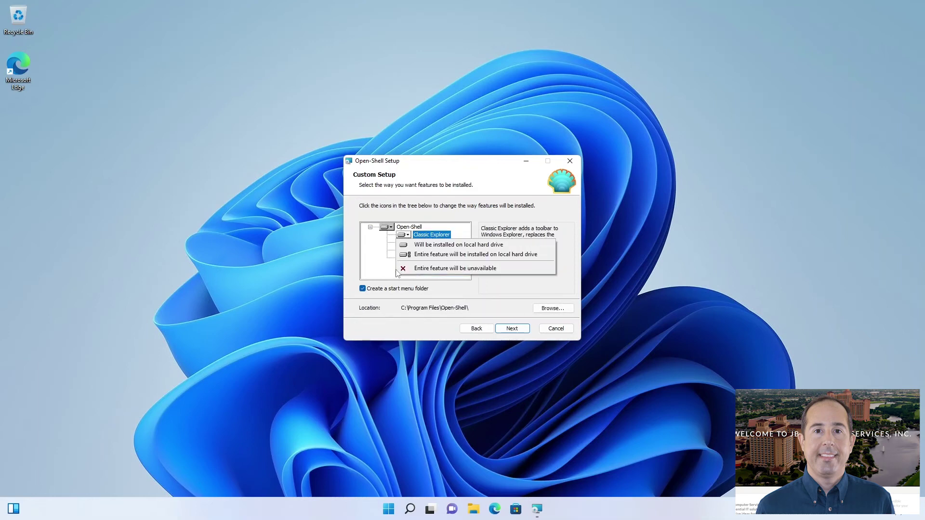
{"action": "left_click", "coordinate": [463, 273]}
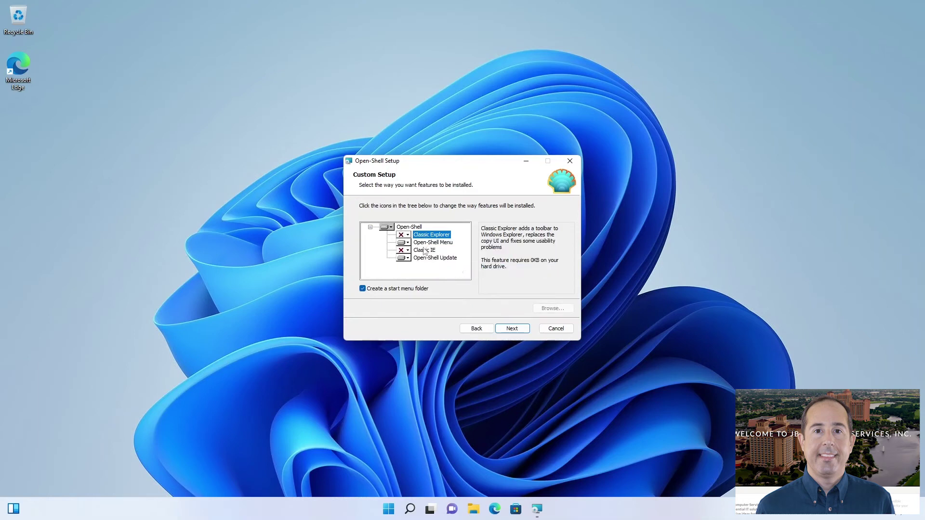
Step: Install Open-Shell, approve the administrator prompt, and finish the setup wizard
{"action": "left_click", "coordinate": [512, 330]}
{"action": "left_click", "coordinate": [513, 330]}
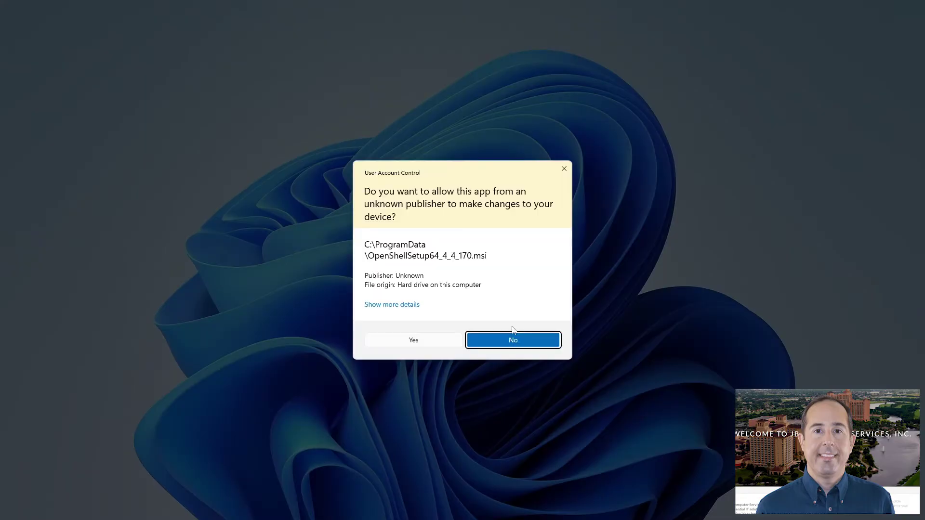
{"action": "left_click", "coordinate": [414, 340]}
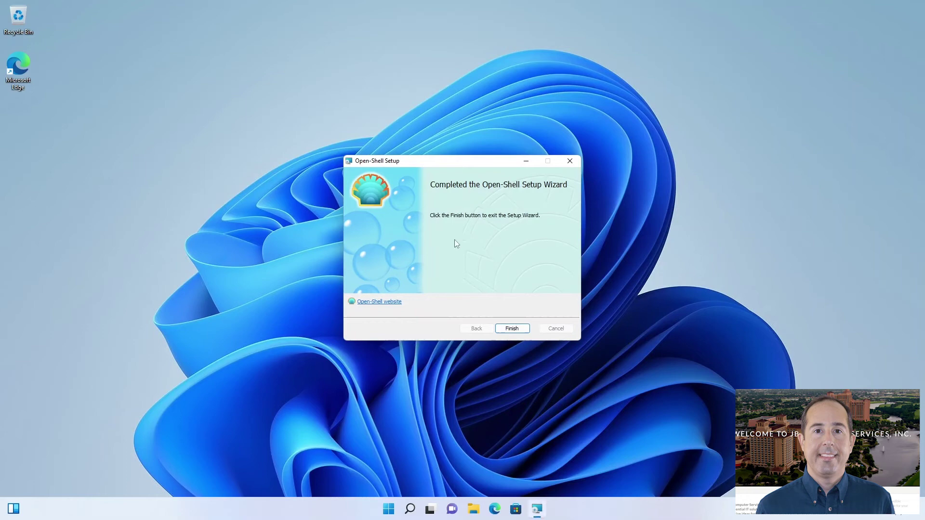
{"action": "left_click", "coordinate": [511, 329]}
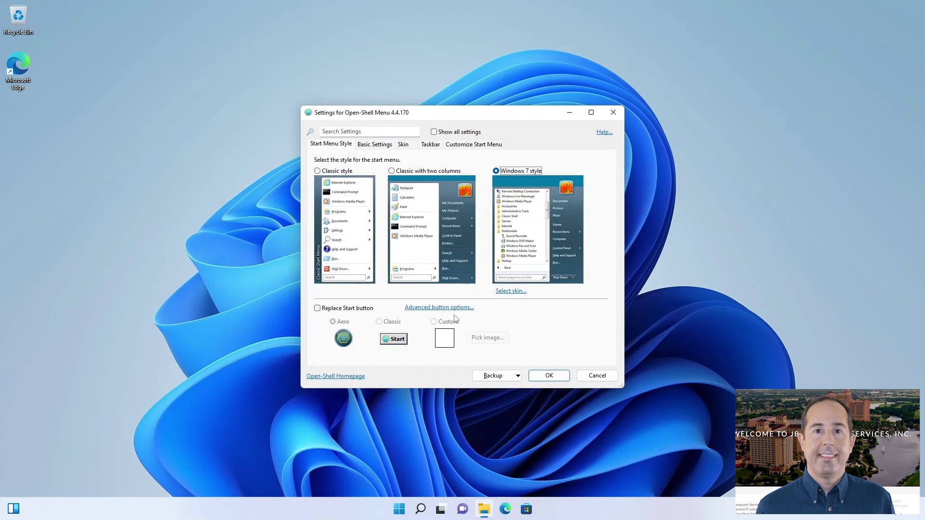
Step: Keep Windows 7 style, enable Replace Start button with the Aero orb, and save with OK
{"action": "left_click", "coordinate": [317, 308]}
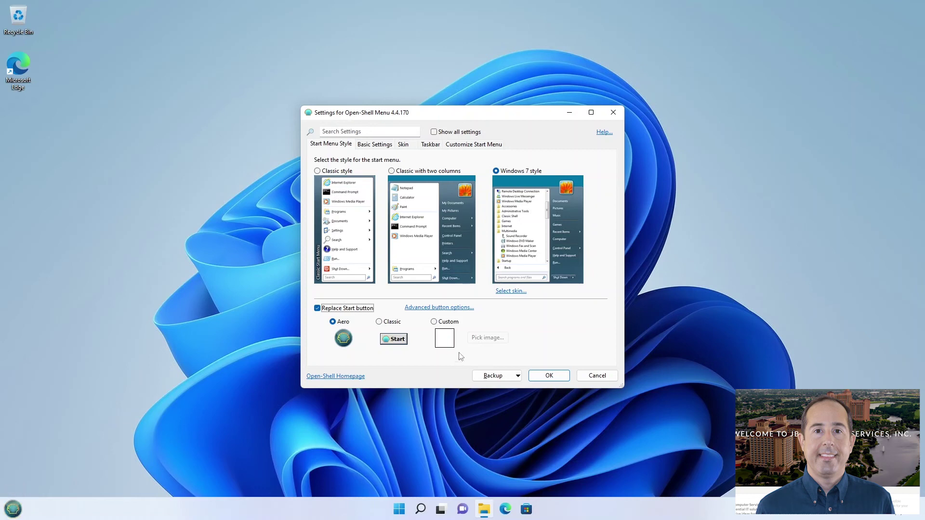
{"action": "left_click", "coordinate": [539, 376]}
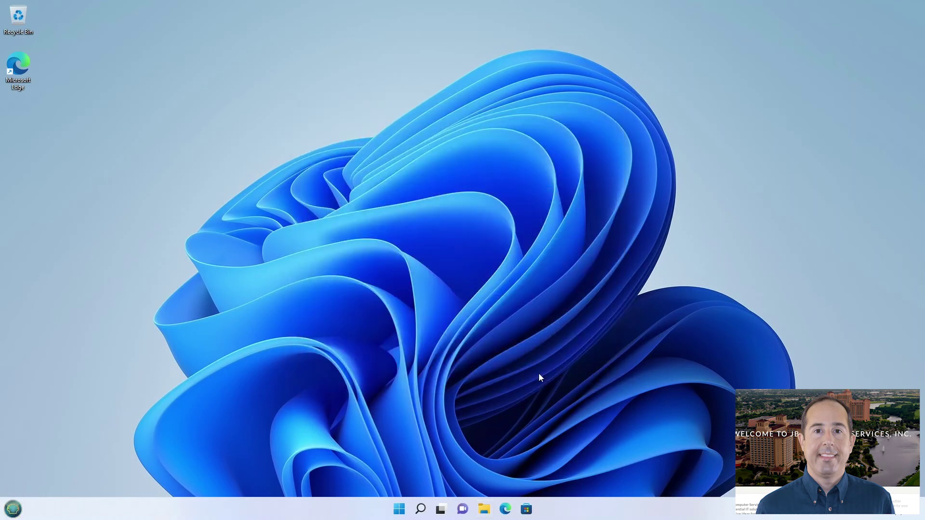
Step: Open the classic Start menu's All Programs list and its Control Panel submenu
{"action": "left_click", "coordinate": [13, 510]}
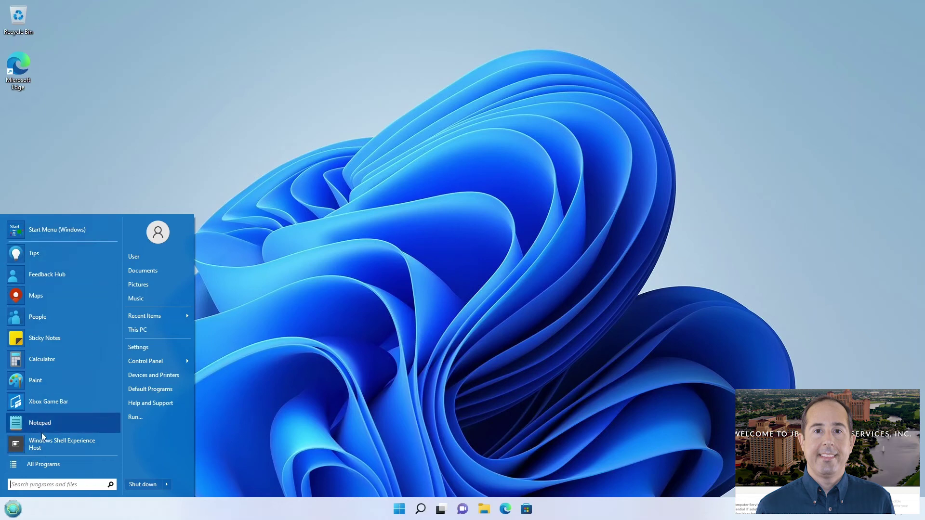
{"action": "left_click", "coordinate": [35, 468]}
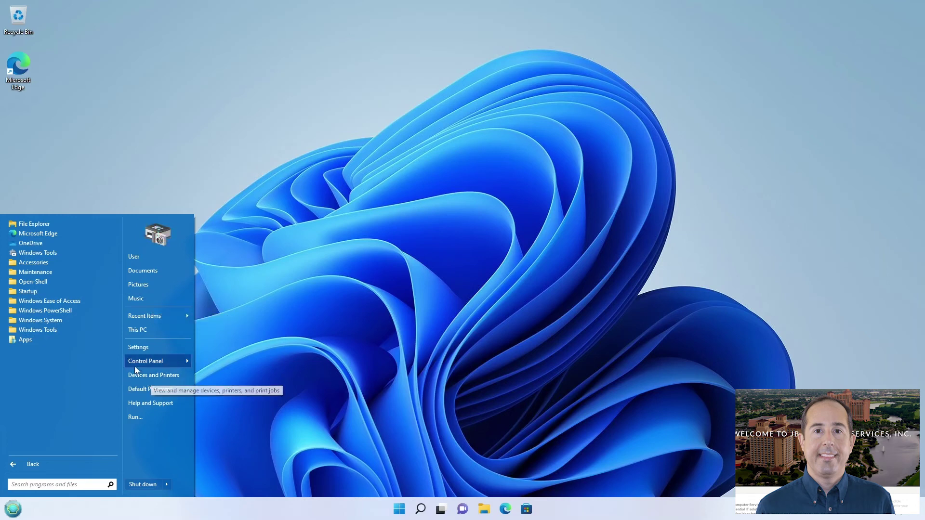
{"action": "mouse_move", "coordinate": [138, 366]}
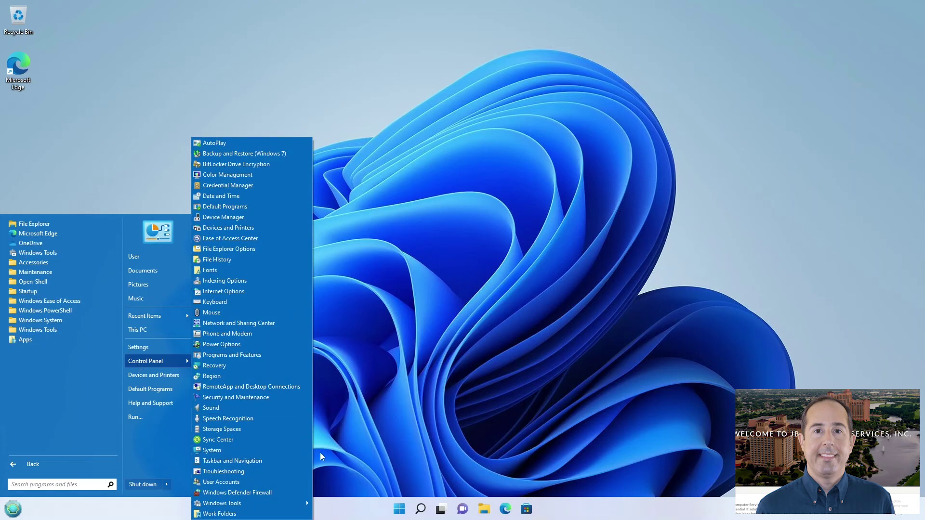
Step: Switch between the Windows 11 Start menu and the classic menu, ending with the classic menu open
{"action": "left_click", "coordinate": [401, 514]}
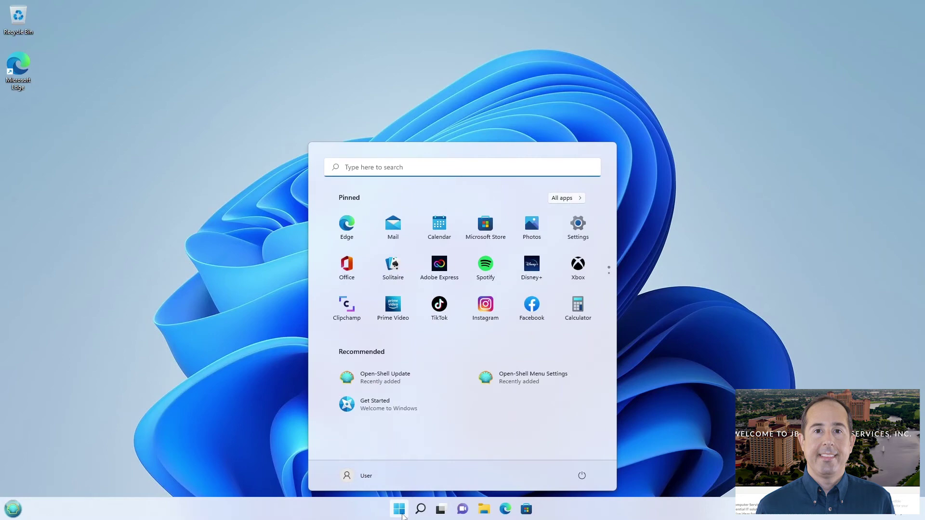
{"action": "left_click", "coordinate": [401, 515]}
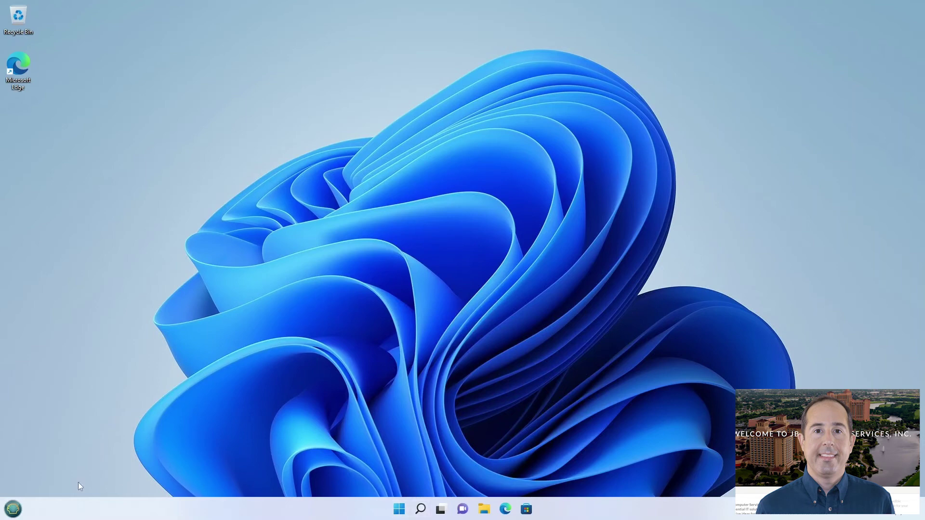
{"action": "left_click", "coordinate": [13, 510]}
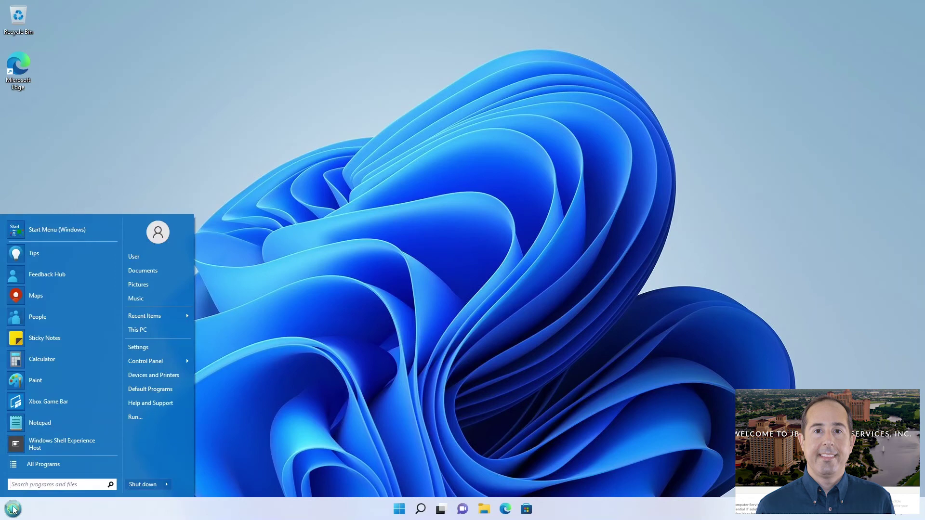
{"action": "left_click", "coordinate": [238, 412]}
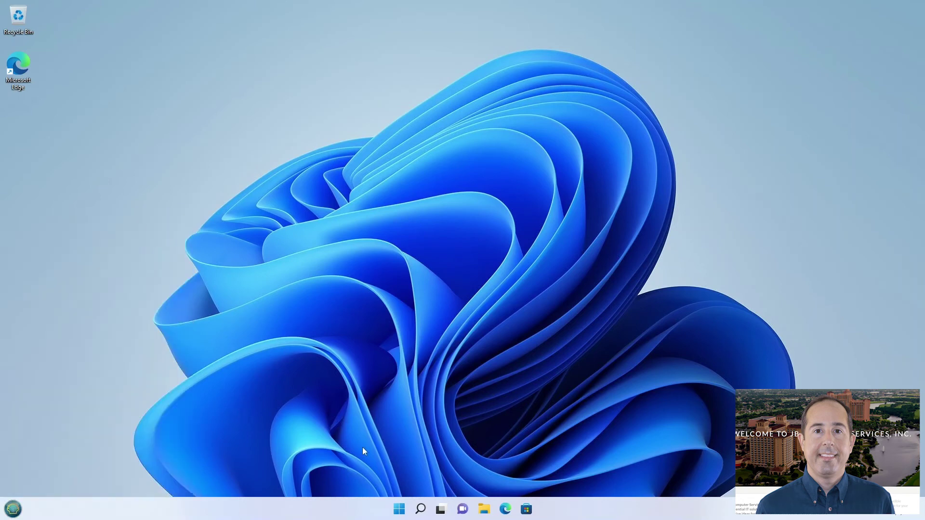
{"action": "left_click", "coordinate": [399, 513]}
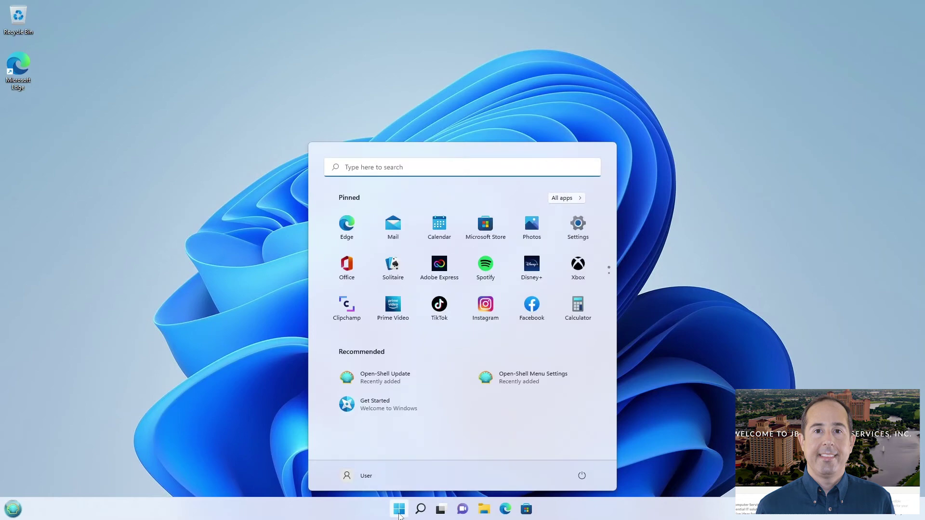
{"action": "left_click", "coordinate": [399, 513]}
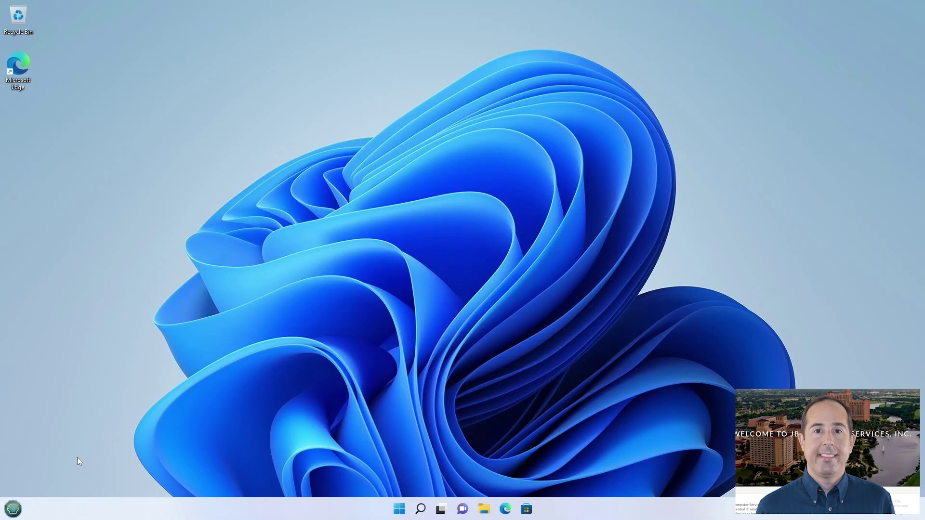
{"action": "left_click", "coordinate": [14, 509]}
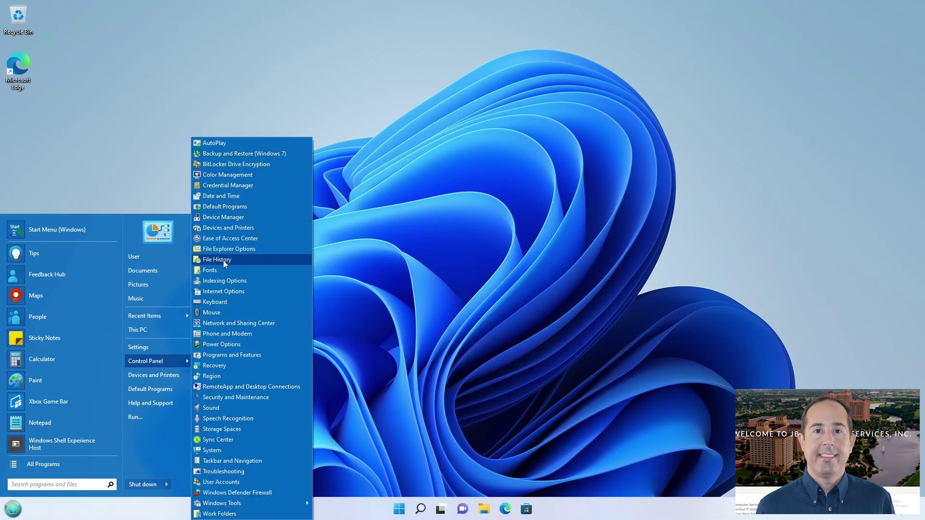
Step: Open Control Panel from the classic menu and set View by to Category
{"action": "left_click", "coordinate": [147, 361]}
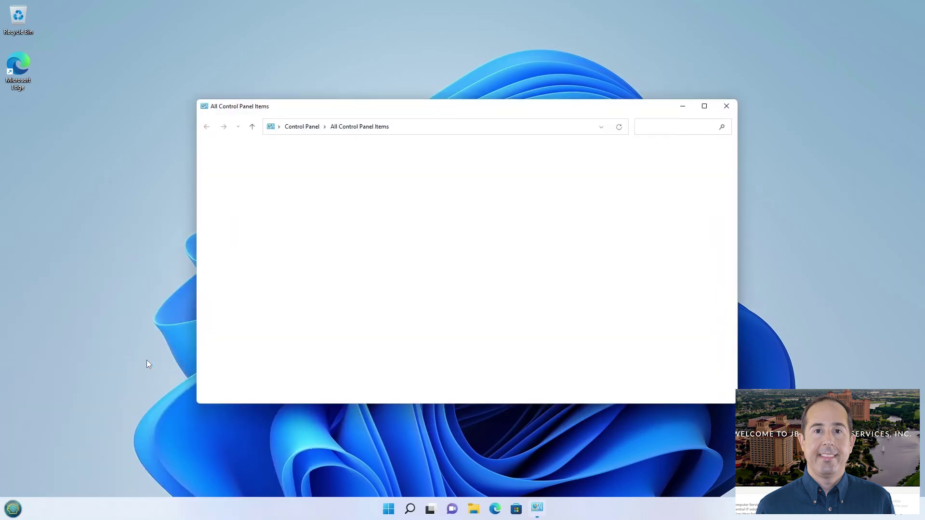
{"action": "left_click", "coordinate": [673, 157]}
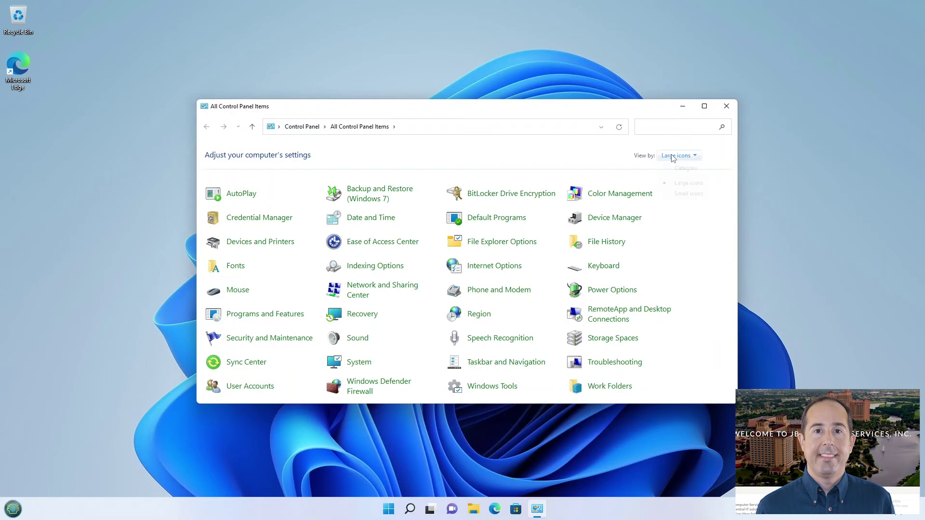
{"action": "left_click", "coordinate": [691, 172]}
Step: Nudge the Control Panel window, glance at the Windows 11 Start menu, then close Control Panel
{"action": "left_click_drag", "start_coordinate": [405, 112], "coordinate": [373, 81]}
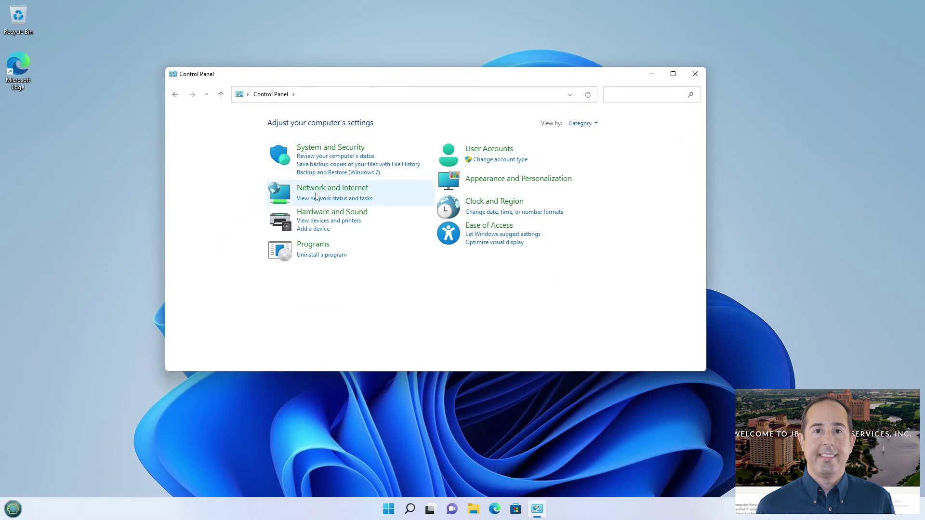
{"action": "left_click", "coordinate": [389, 509]}
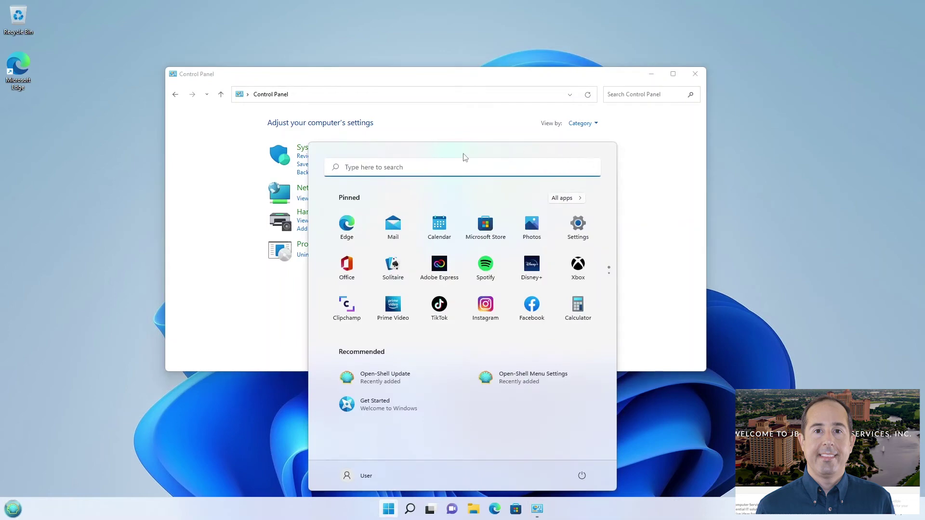
{"action": "left_click", "coordinate": [438, 119]}
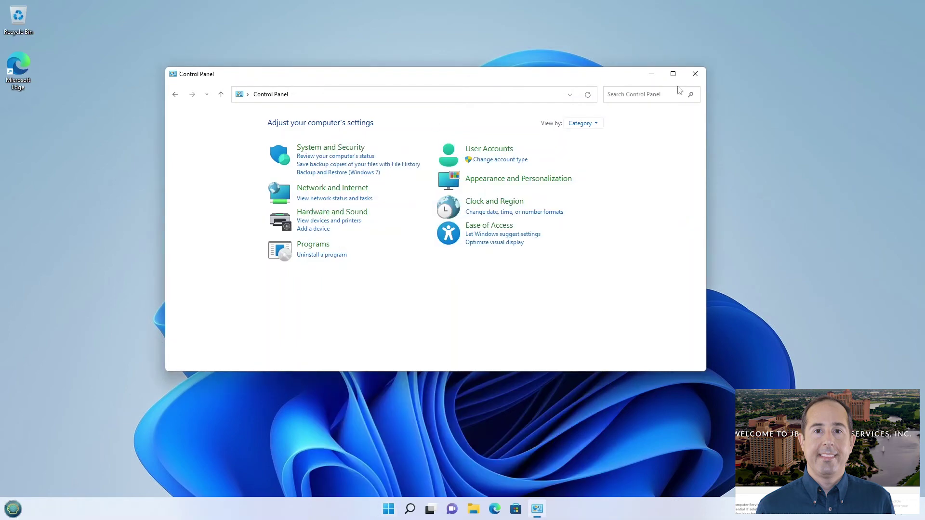
{"action": "left_click", "coordinate": [695, 75]}
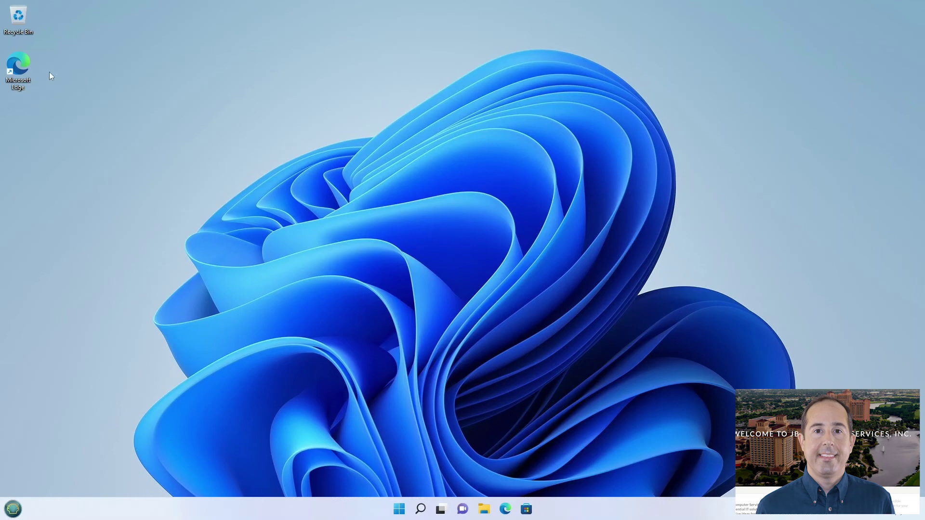
Step: Shift the desktop icons down one row and open Personalize from the desktop context menu
{"action": "left_click_drag", "start_coordinate": [49, 76], "coordinate": [28, 56]}
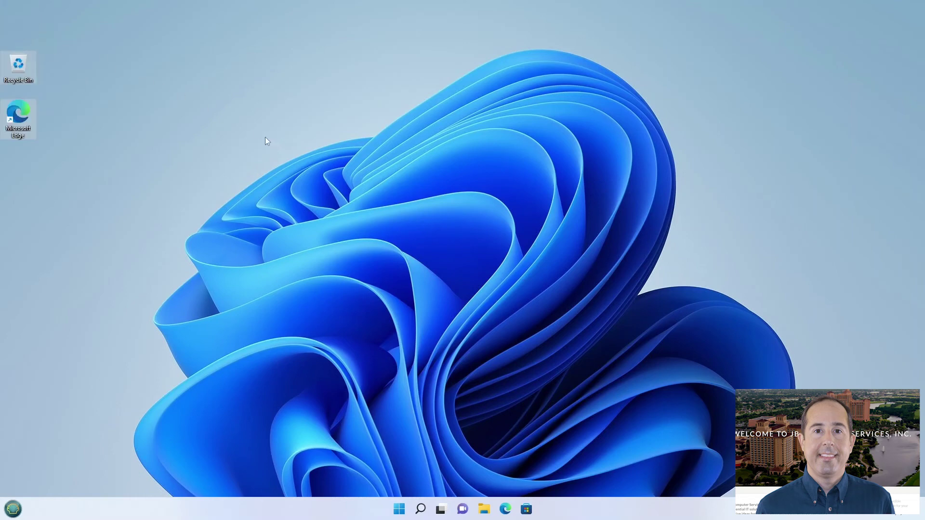
{"action": "left_click", "coordinate": [193, 118]}
{"action": "right_click", "coordinate": [193, 118]}
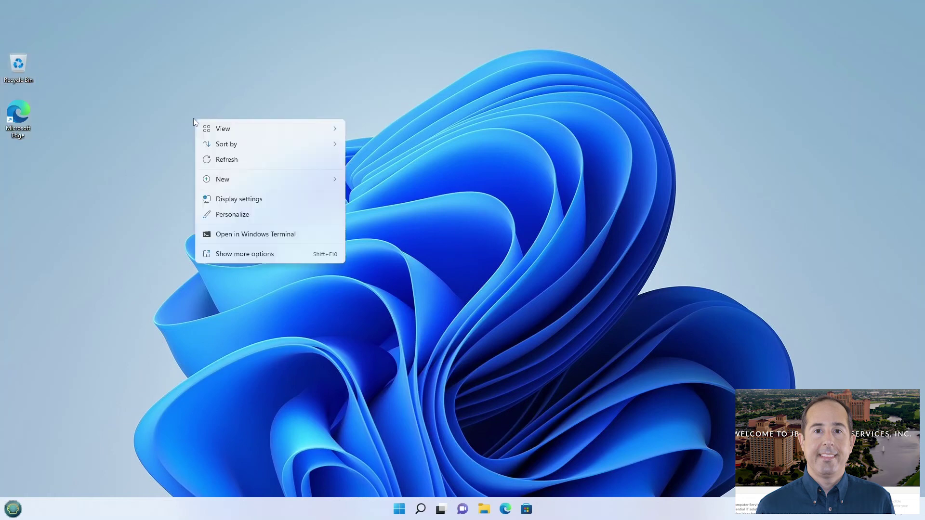
{"action": "left_click", "coordinate": [234, 216]}
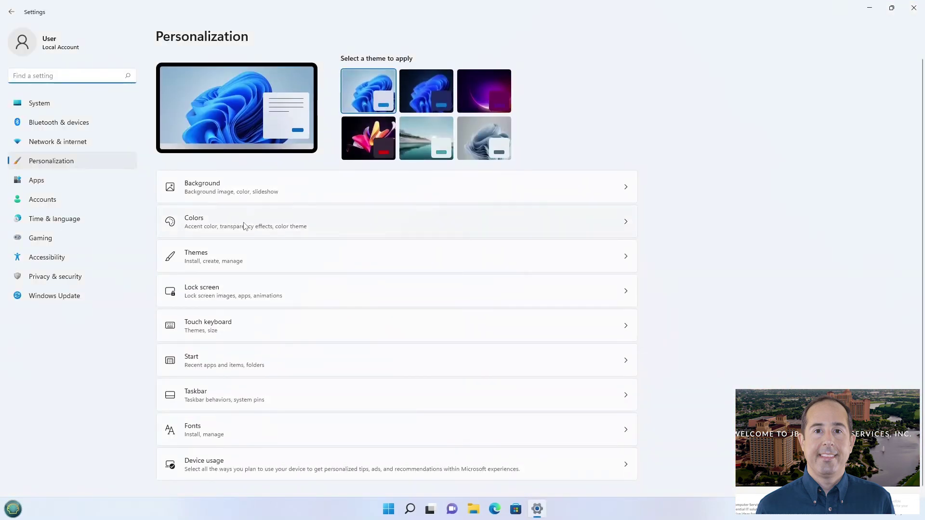
Step: Turn on the Computer icon in Themes' desktop icon settings, then close Settings
{"action": "left_click", "coordinate": [201, 260]}
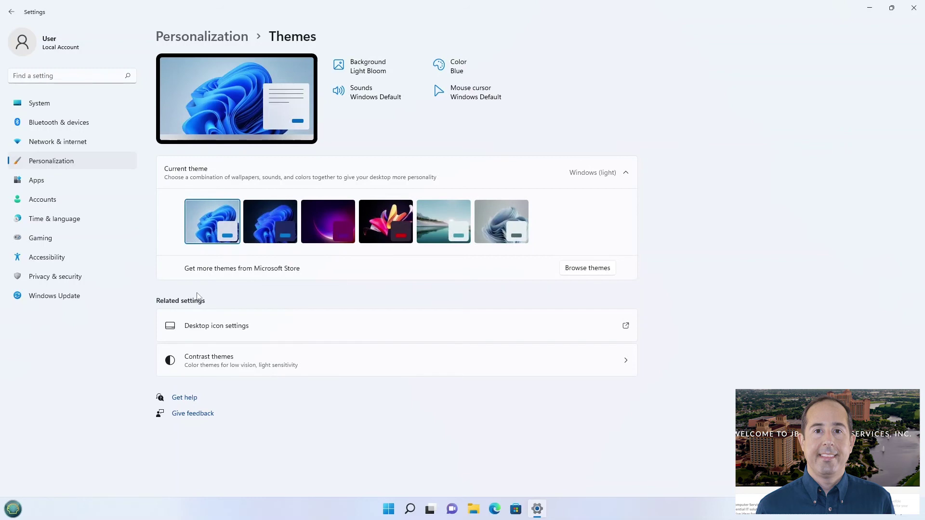
{"action": "left_click", "coordinate": [231, 325]}
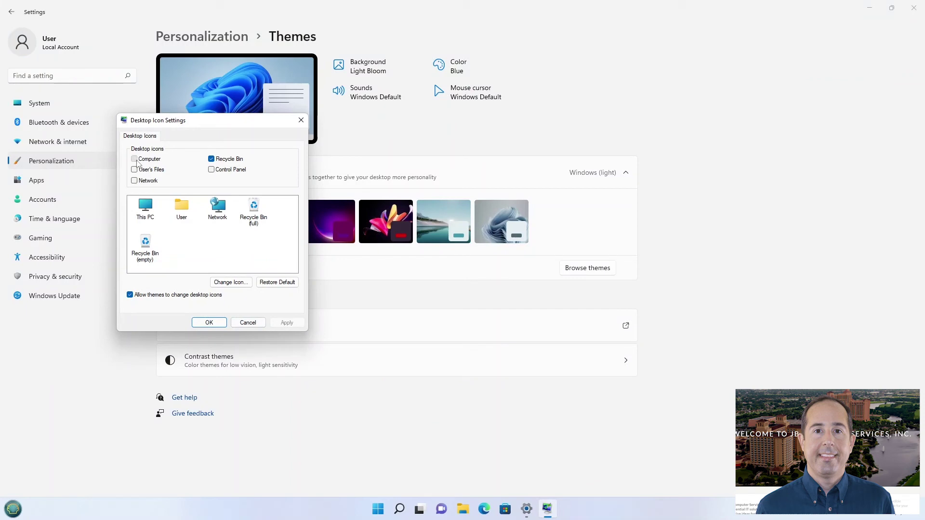
{"action": "left_click", "coordinate": [135, 160]}
{"action": "left_click", "coordinate": [208, 322]}
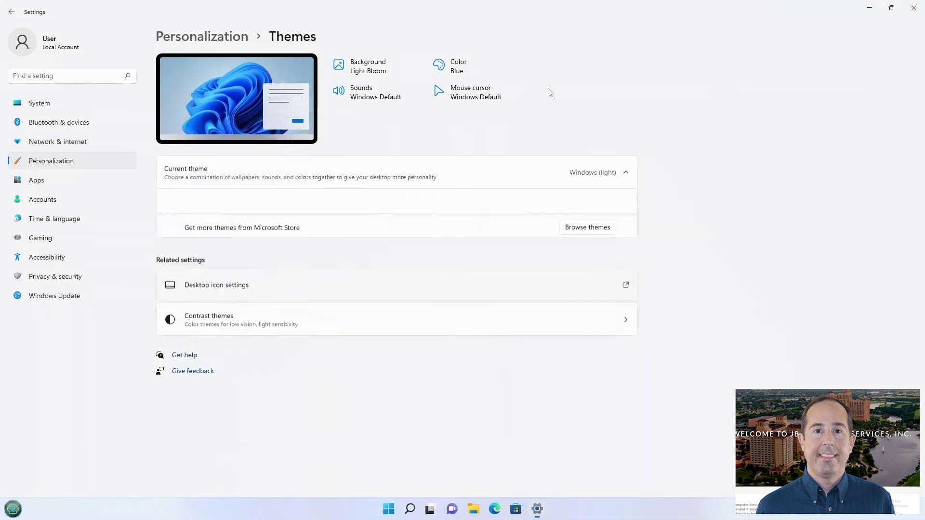
{"action": "left_click", "coordinate": [915, 11]}
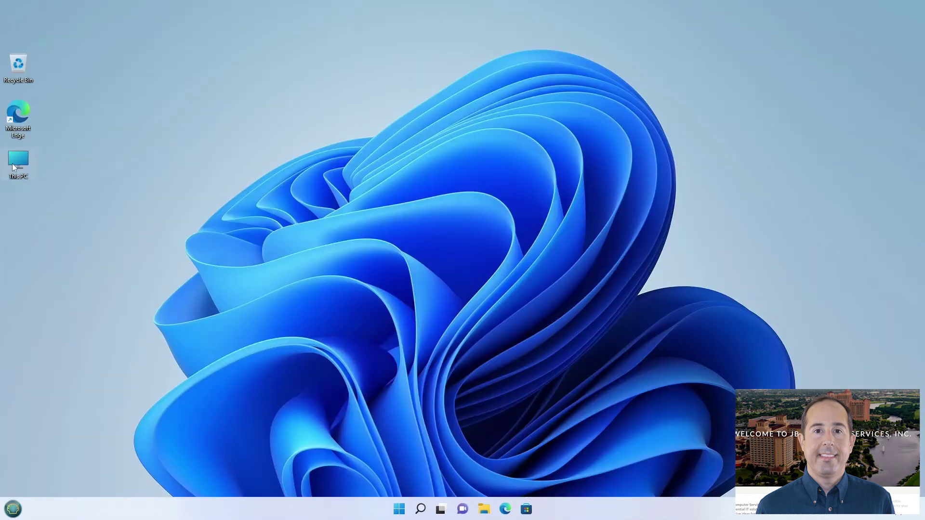
Step: Move This PC to the desktop's top-left slot above Recycle Bin and open it
{"action": "left_click_drag", "start_coordinate": [18, 161], "coordinate": [46, 72]}
{"action": "left_click_drag", "start_coordinate": [10, 20], "coordinate": [11, 21]}
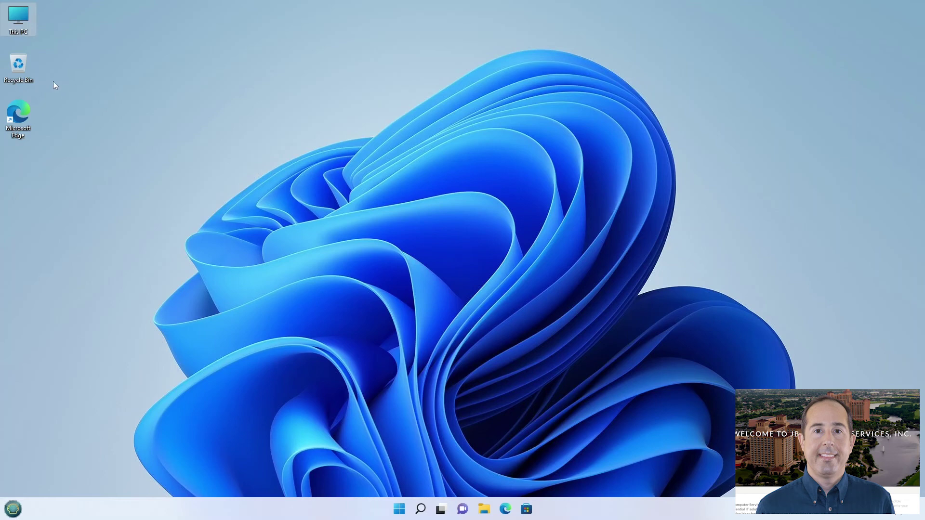
{"action": "double_click", "coordinate": [11, 17]}
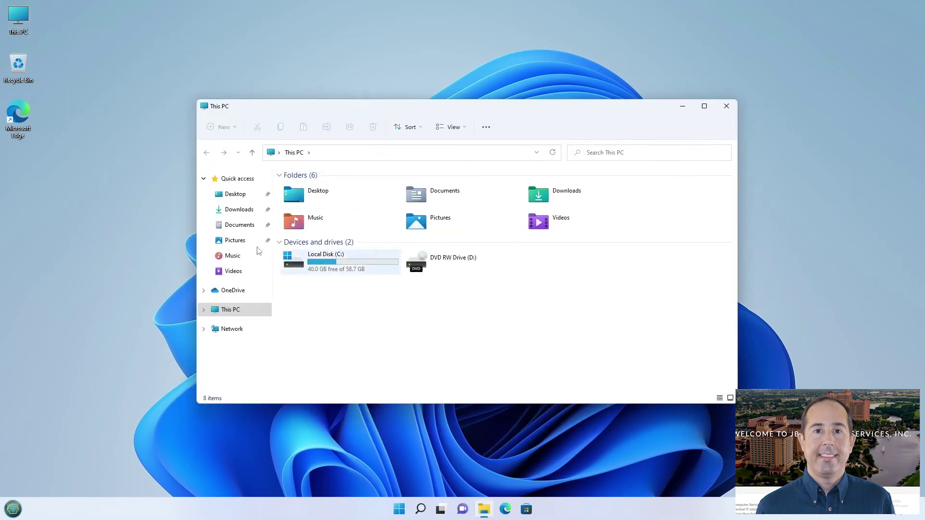
Step: Close This PC, then open and close a File Explorer window from the taskbar
{"action": "left_click", "coordinate": [727, 107]}
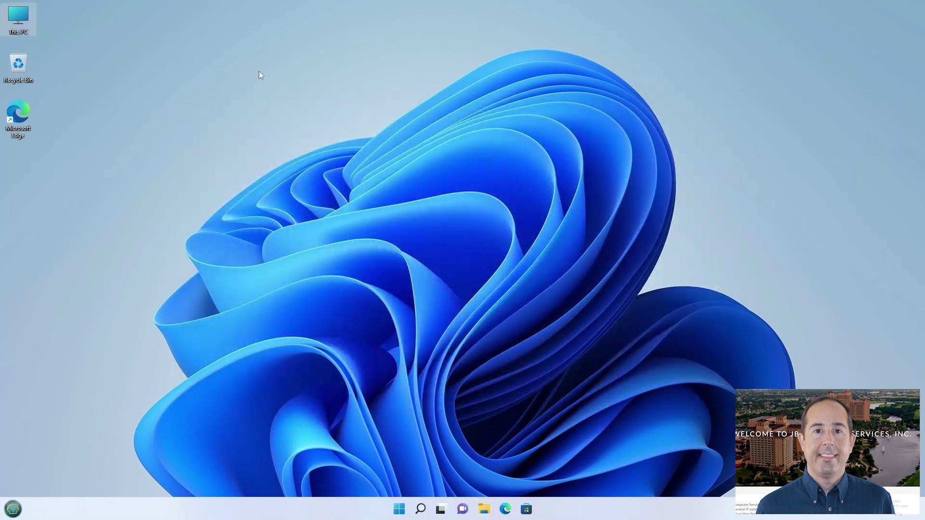
{"action": "left_click", "coordinate": [483, 510]}
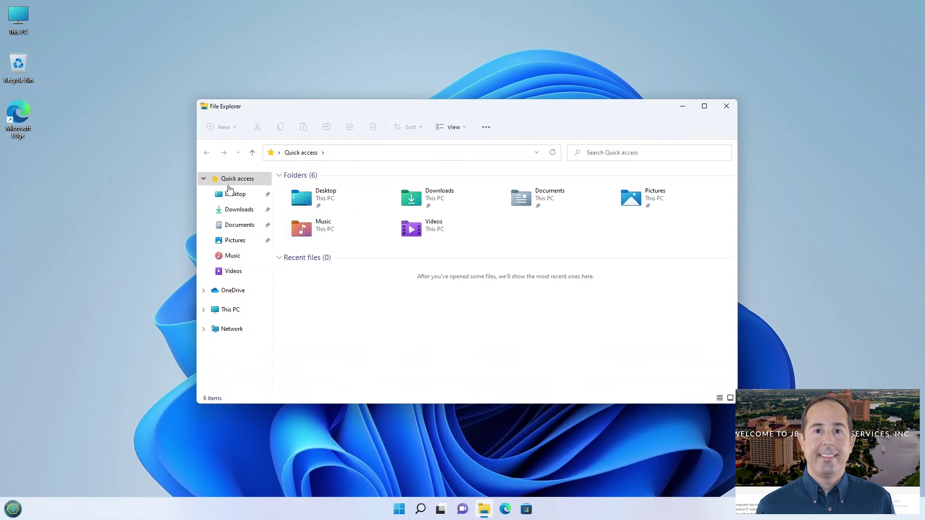
{"action": "left_click", "coordinate": [726, 106]}
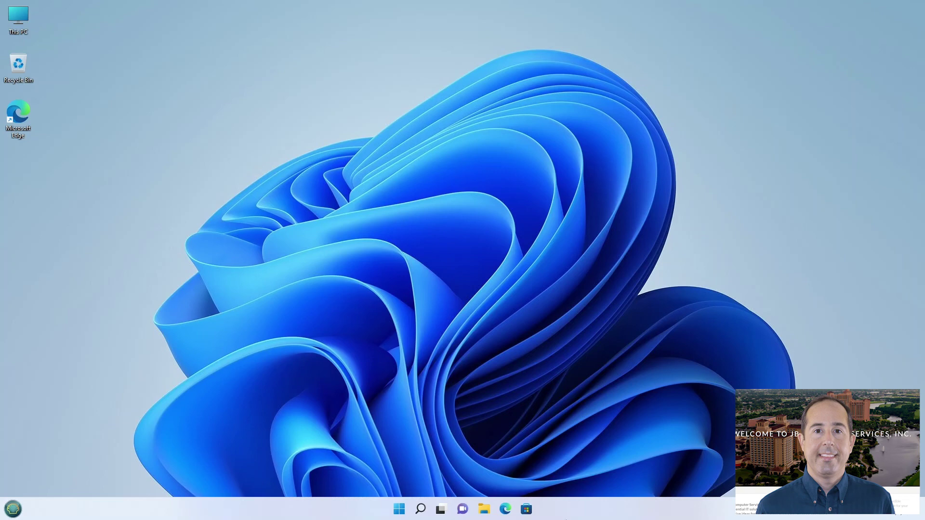
{"action": "left_click", "coordinate": [399, 509]}
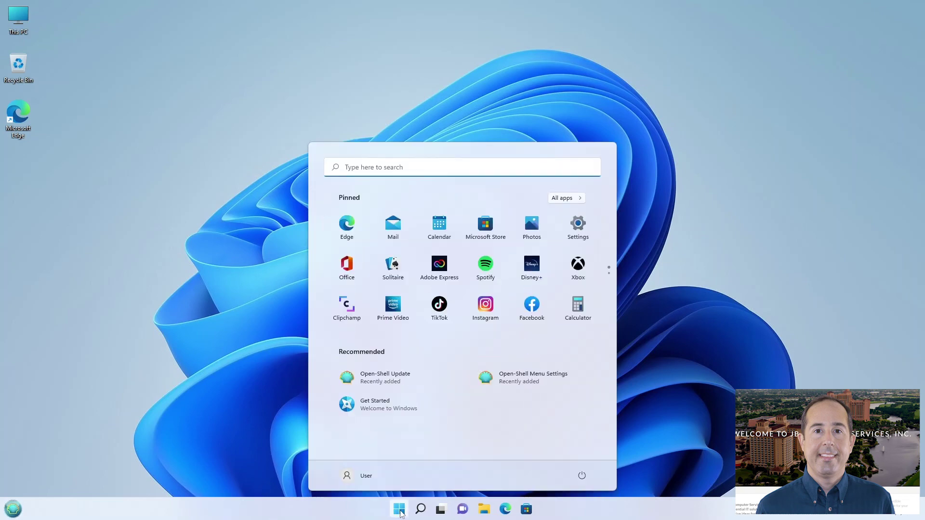
{"action": "left_click", "coordinate": [577, 228]}
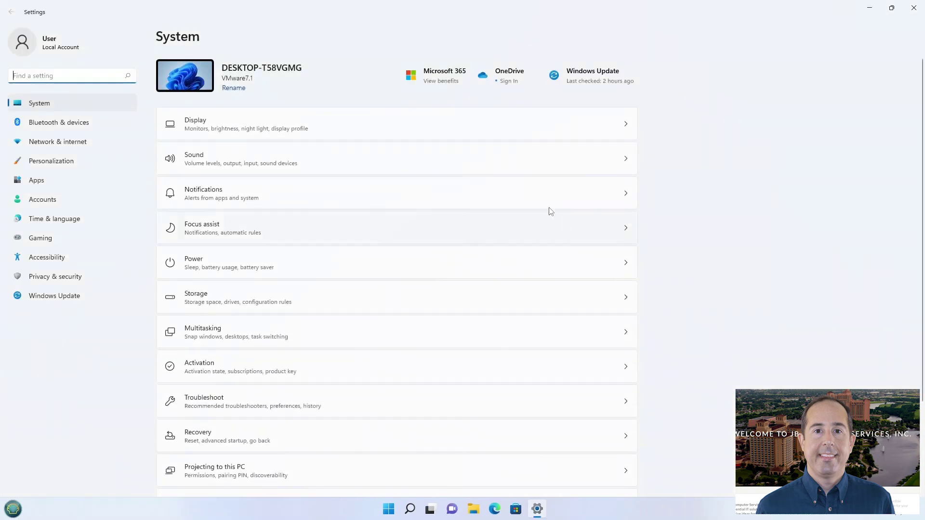
{"action": "left_click", "coordinate": [33, 181]}
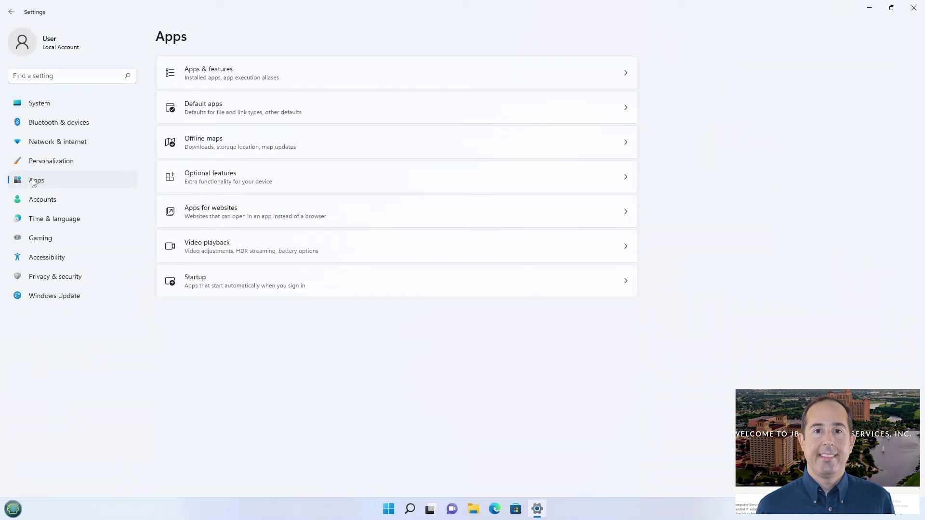
{"action": "left_click", "coordinate": [219, 72]}
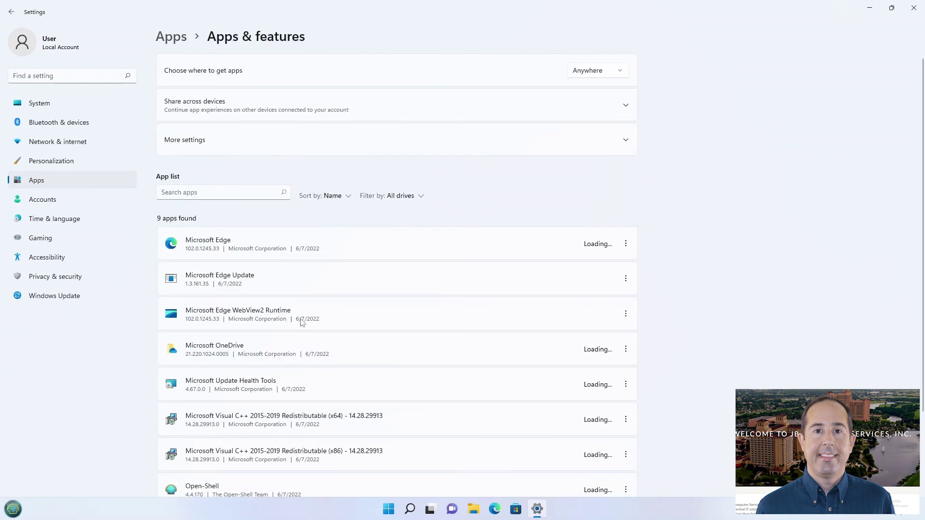
{"action": "scroll", "coordinate": [294, 301], "scroll_direction": "down", "scroll_amount": 5}
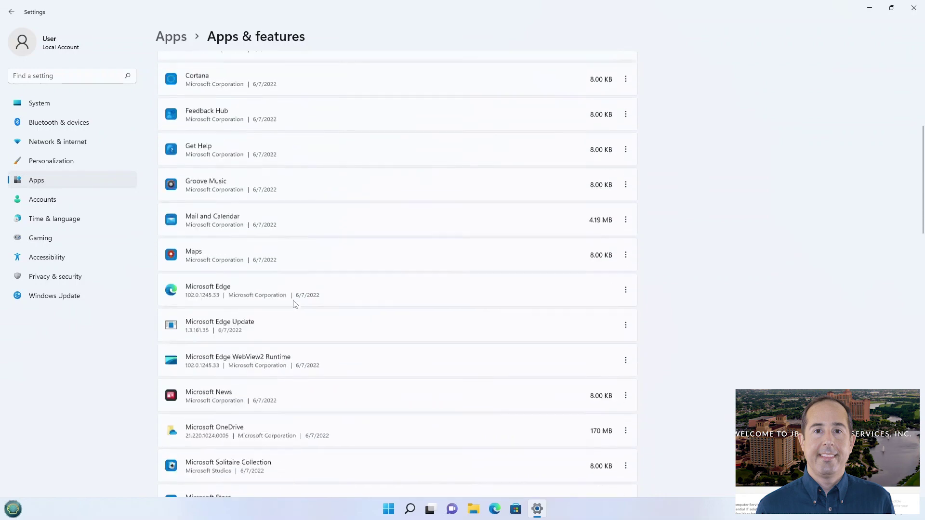
{"action": "scroll", "coordinate": [301, 313], "scroll_direction": "down", "scroll_amount": 8}
{"action": "scroll", "coordinate": [665, 91], "scroll_direction": "up", "scroll_amount": 10}
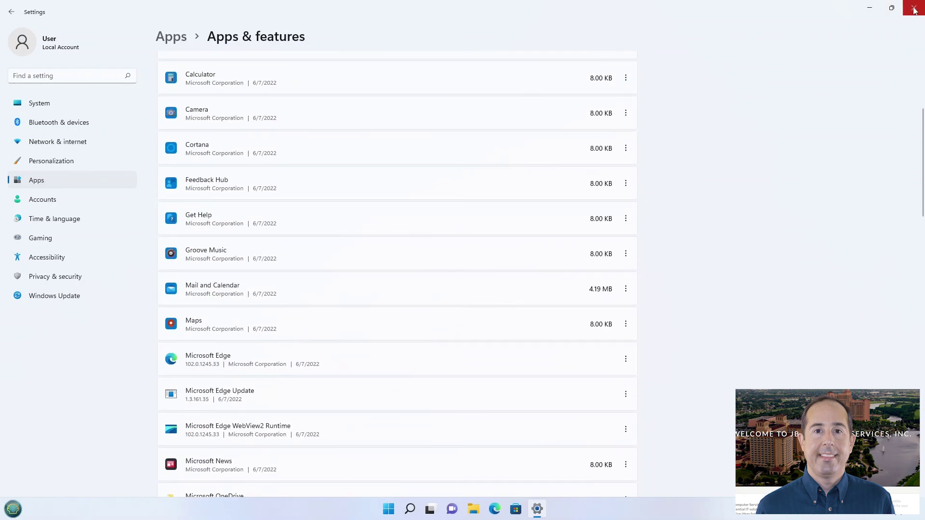
{"action": "left_click", "coordinate": [914, 8]}
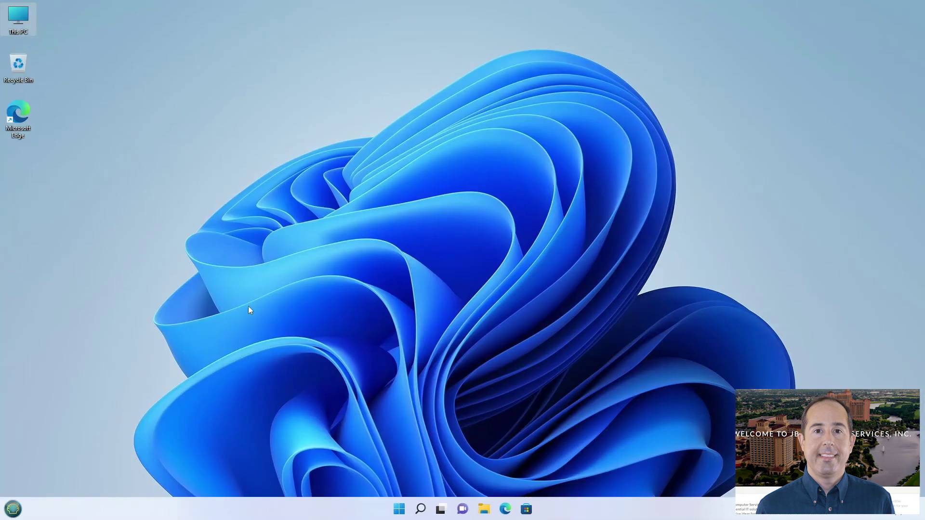
Step: Open Programs and Features from the classic Start menu, maximize it, and right-click Open-Shell
{"action": "left_click", "coordinate": [10, 513]}
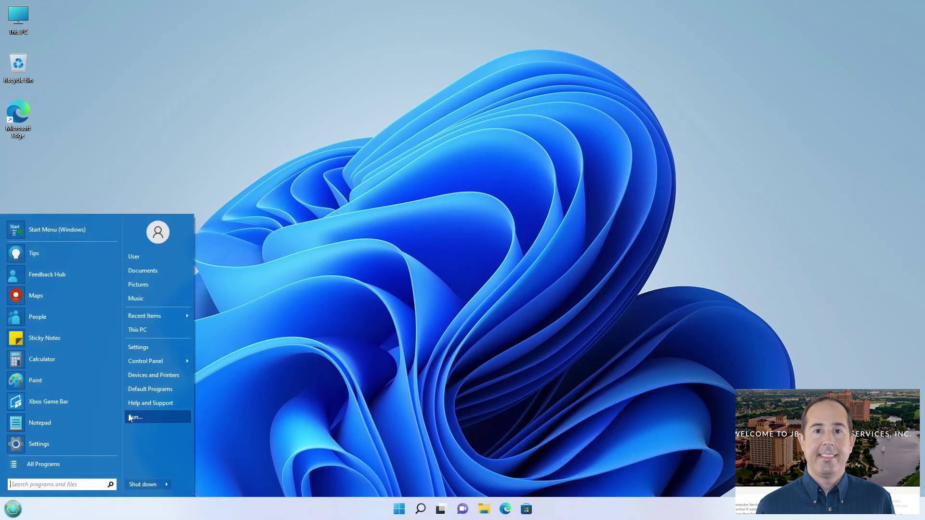
{"action": "mouse_move", "coordinate": [158, 361]}
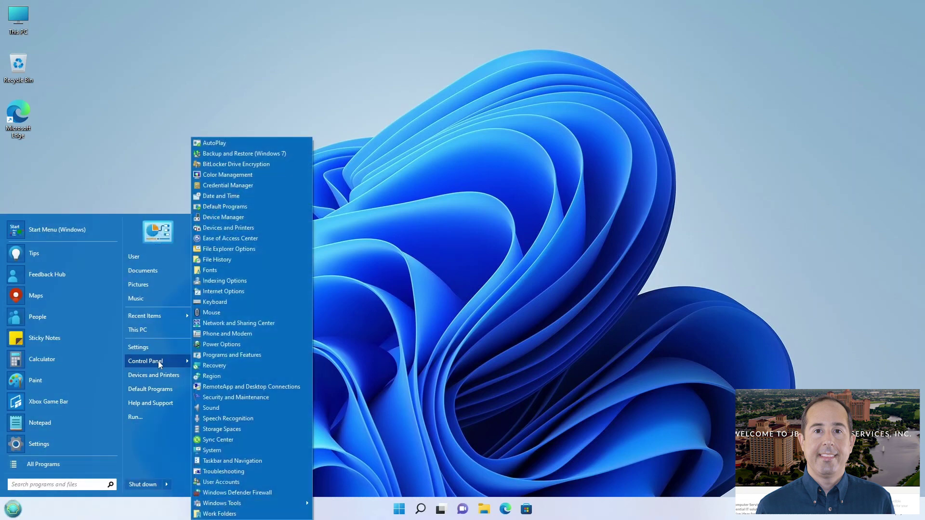
{"action": "left_click", "coordinate": [223, 356]}
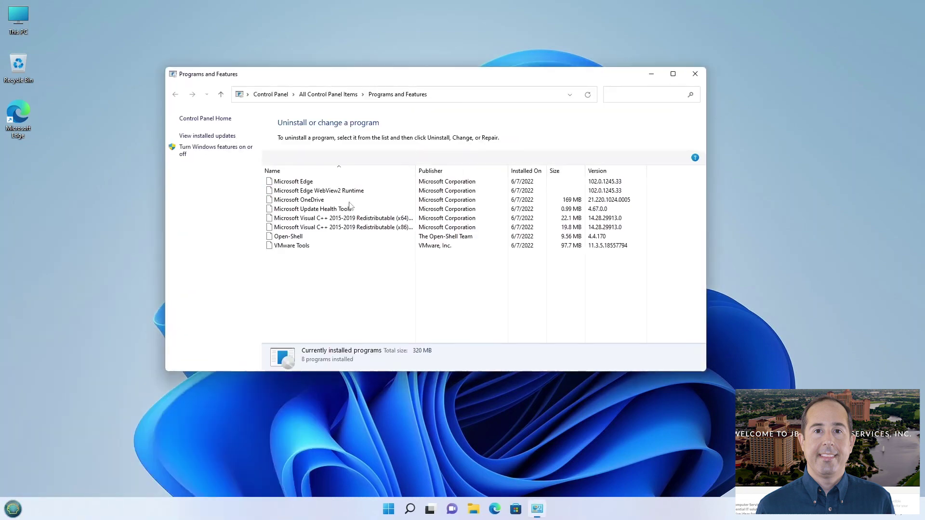
{"action": "left_click", "coordinate": [674, 75]}
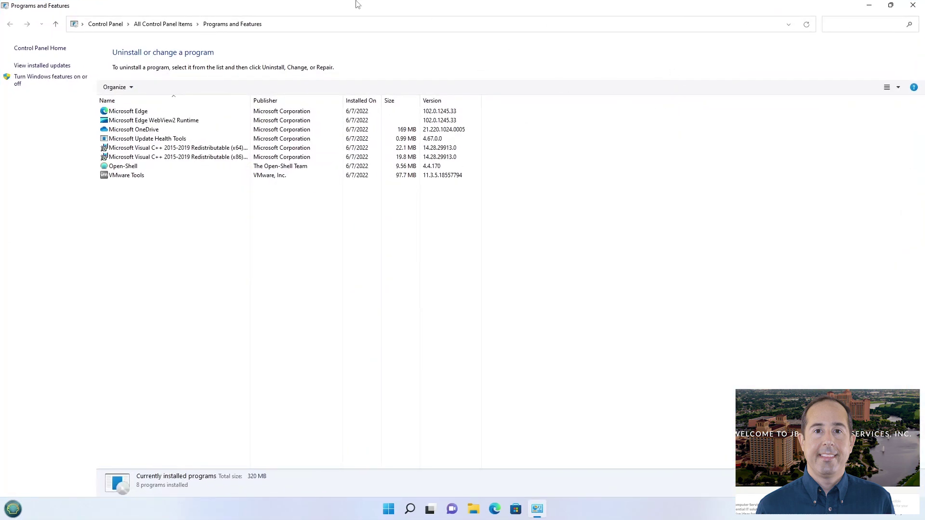
{"action": "left_click", "coordinate": [129, 166]}
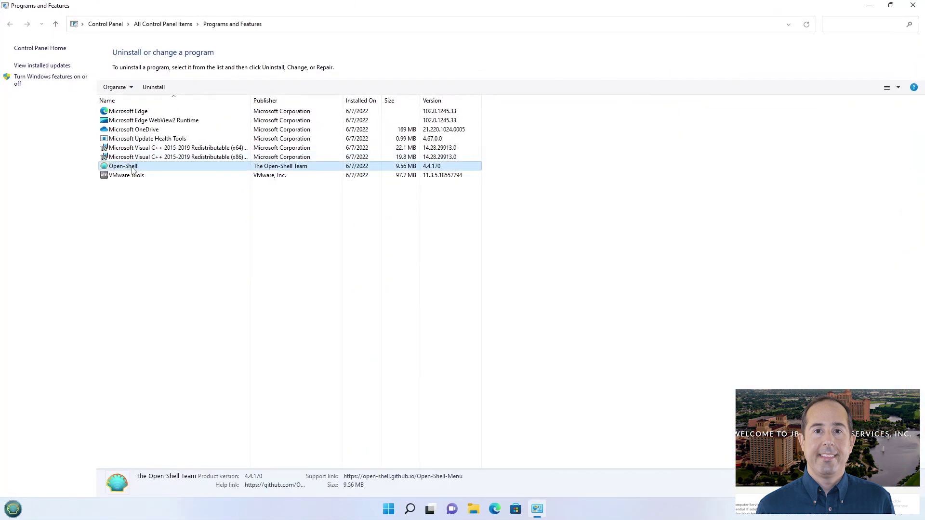
{"action": "right_click", "coordinate": [133, 169]}
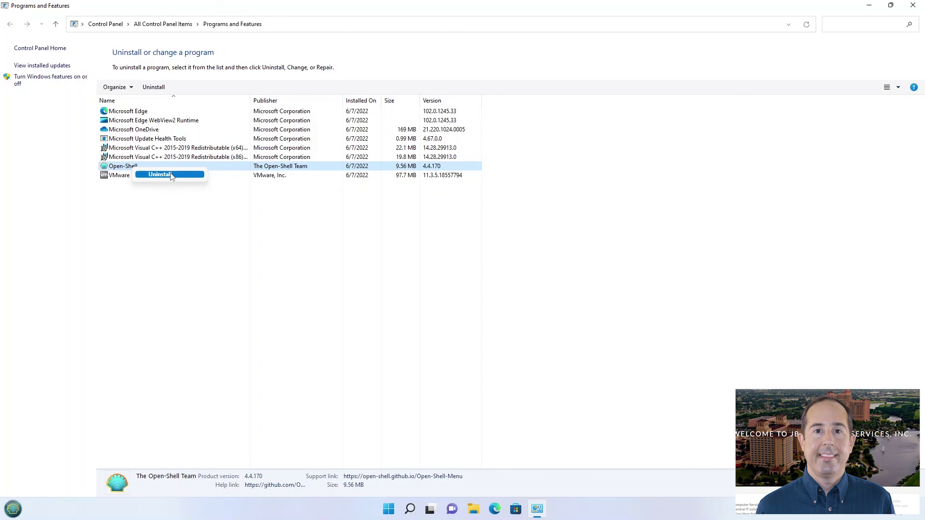